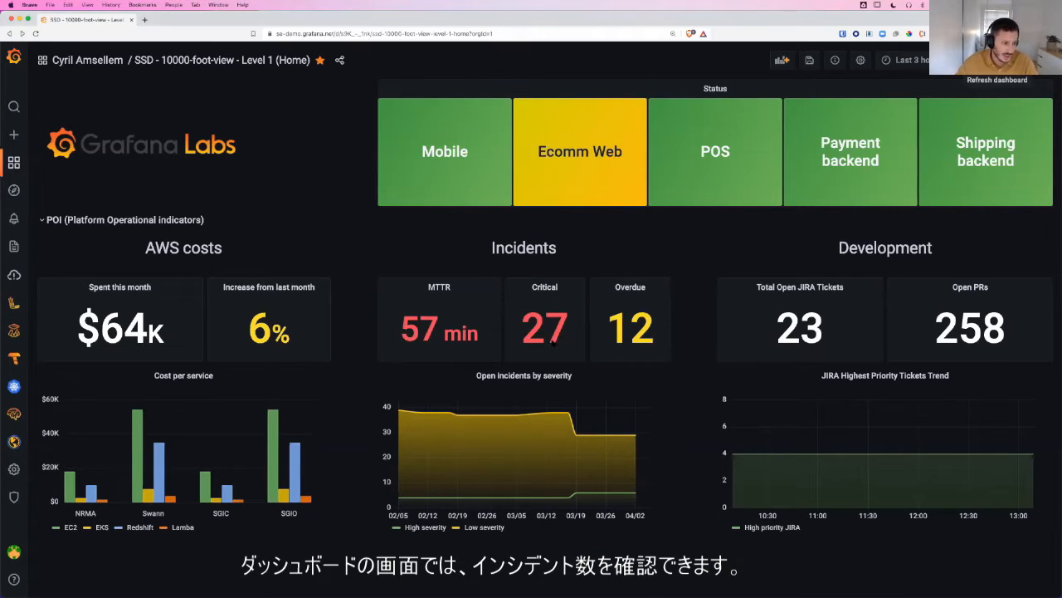
# Open the Critical incidents panel for editing to examine its ServiceNow query and the available visualization types, and return to the dashboard.
pyautogui.click(556, 288)
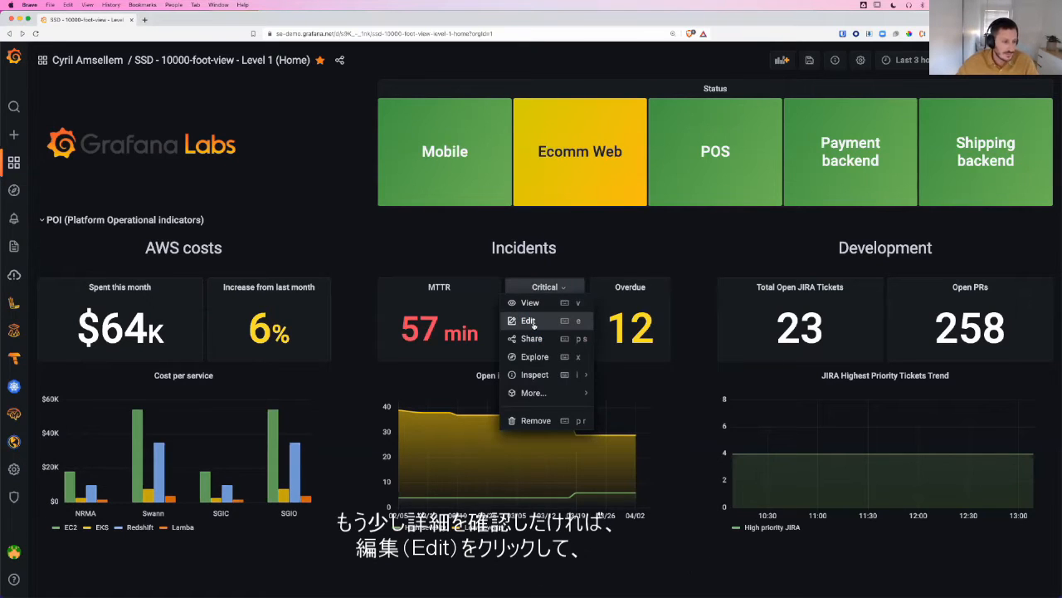
pyautogui.click(534, 323)
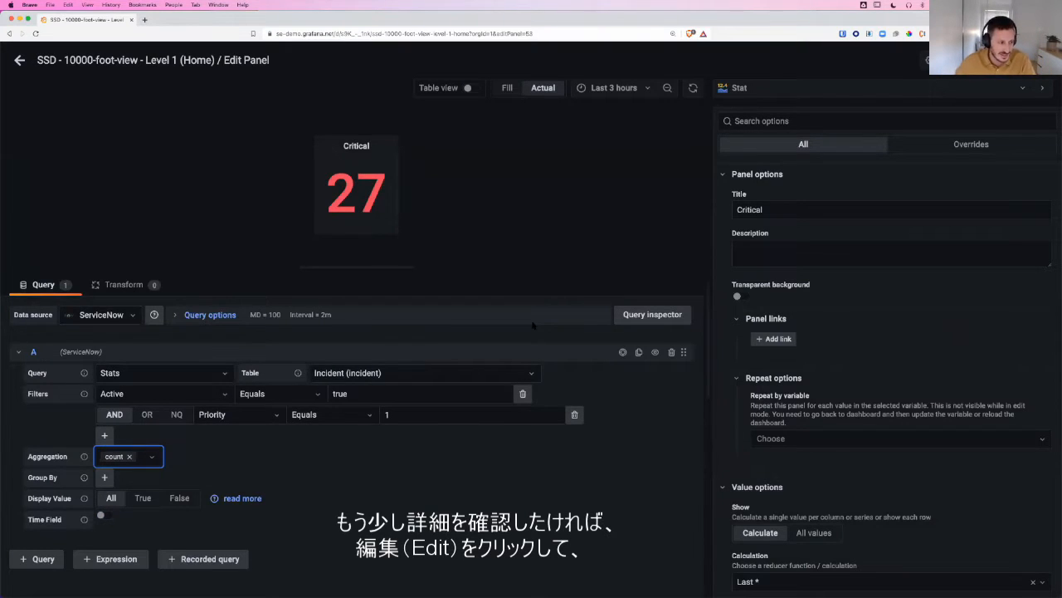
pyautogui.click(443, 476)
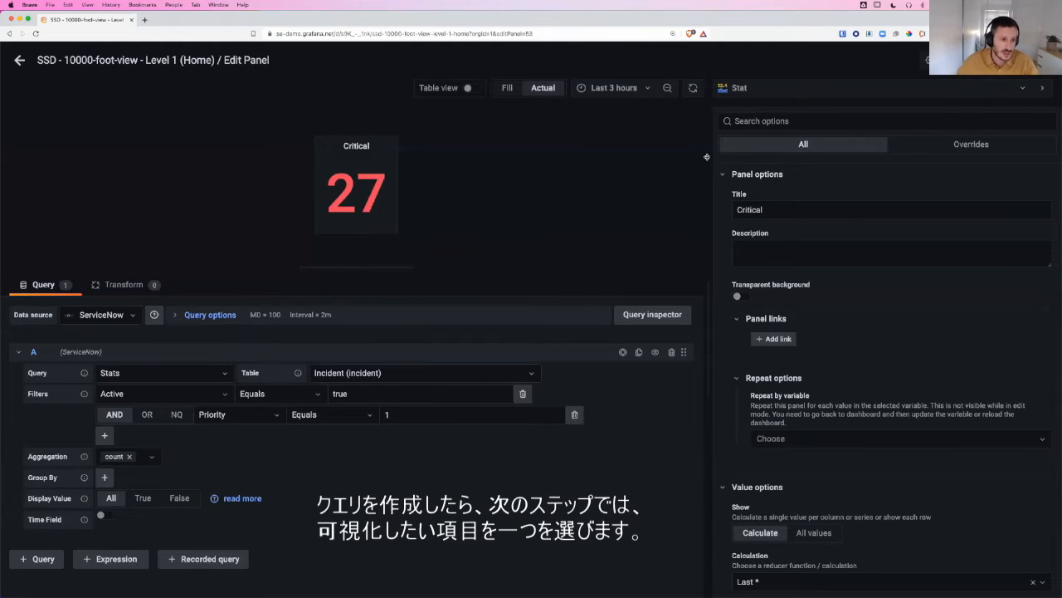
pyautogui.click(814, 88)
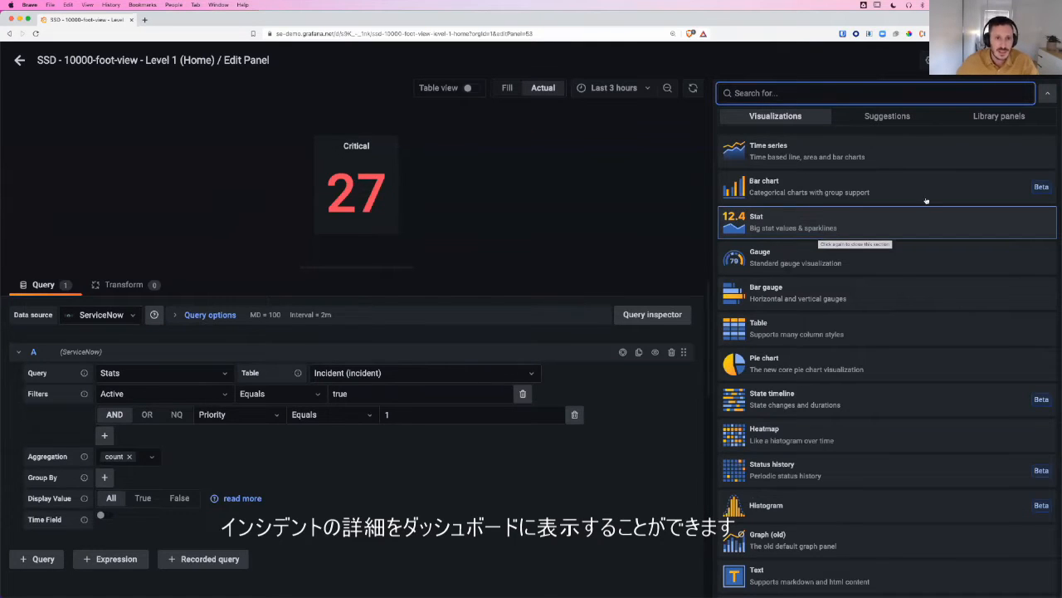
pyautogui.press('Escape')
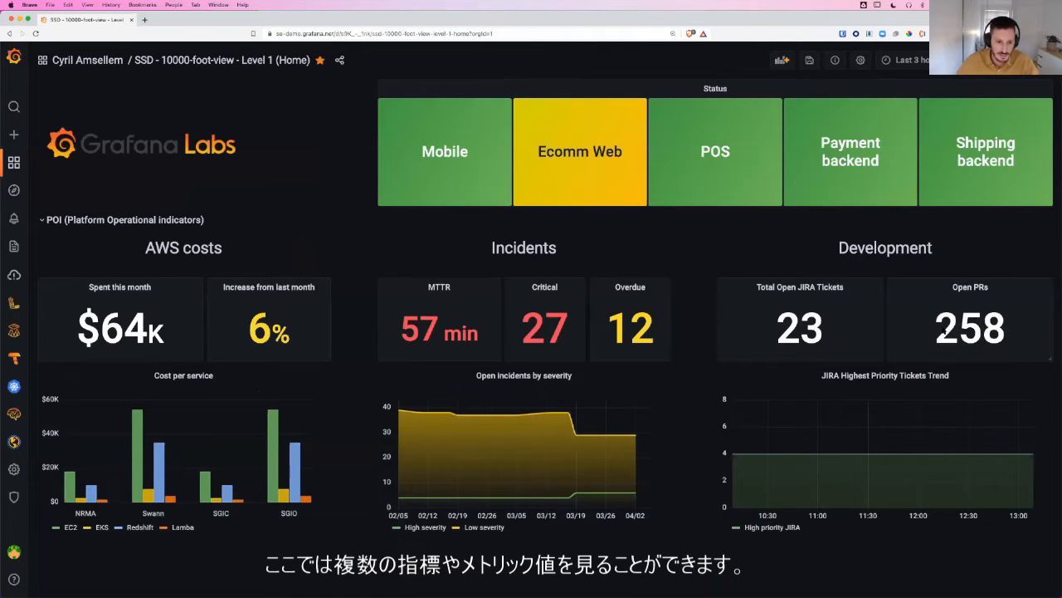
# Open the Open PRs panel for editing to check its data source and query settings, and return to the dashboard.
pyautogui.click(984, 290)
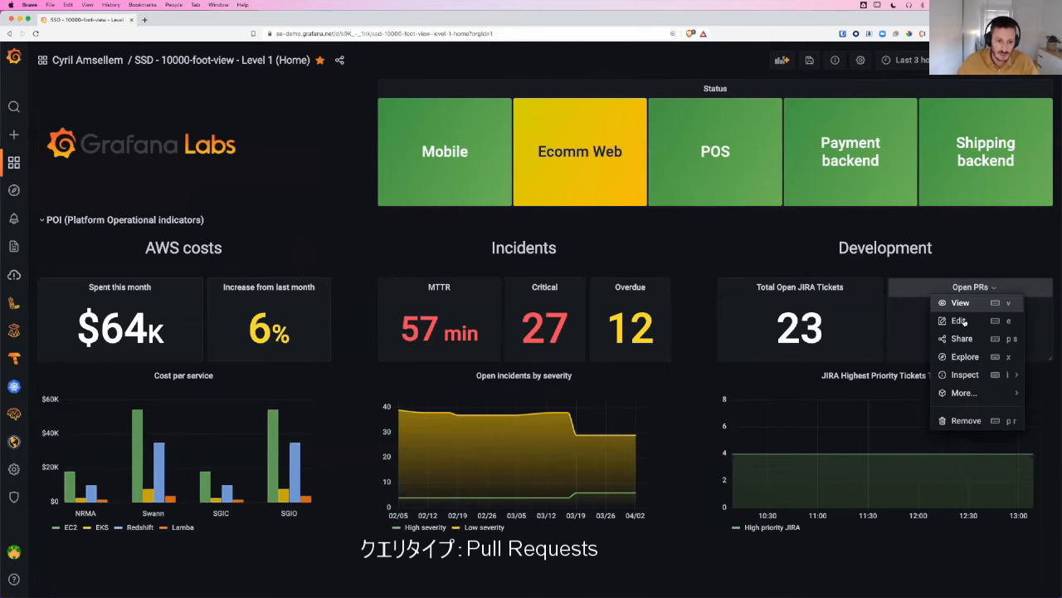
pyautogui.click(964, 322)
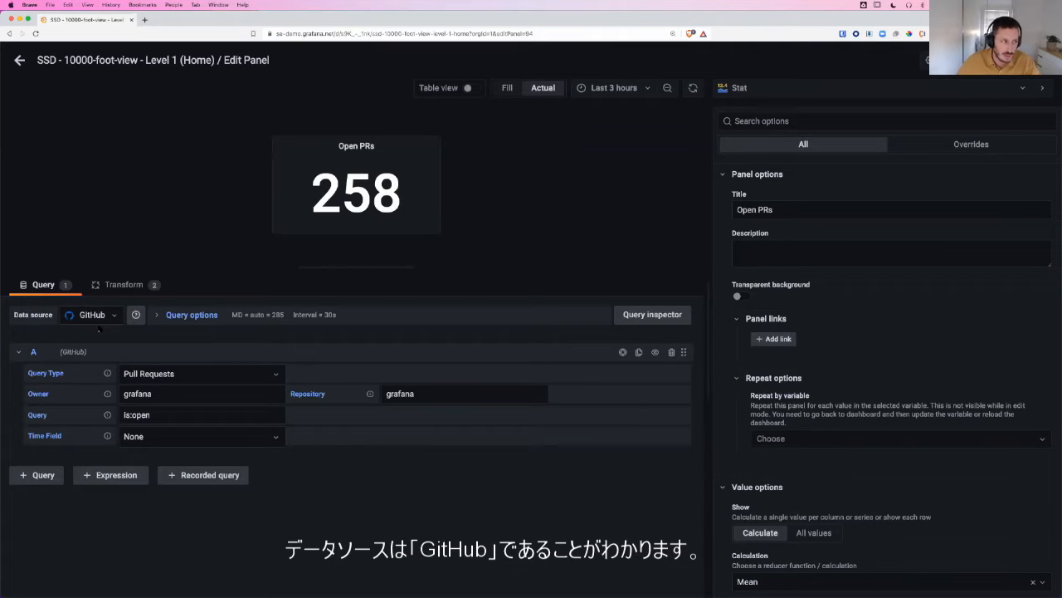
pyautogui.click(20, 60)
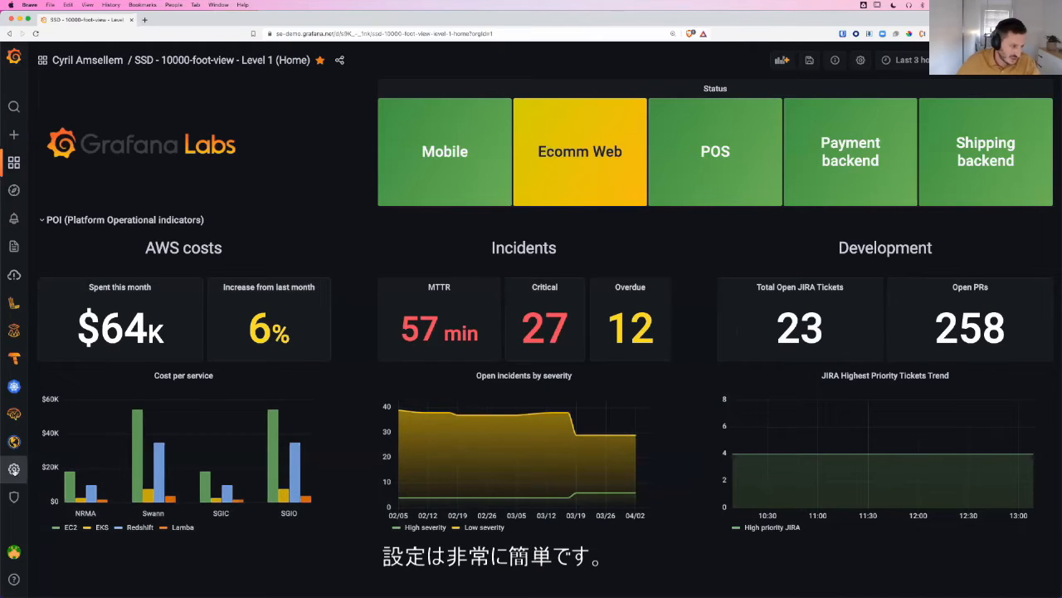
# Start adding a data source from the configuration area and review the core plugins bundled with Grafana.
pyautogui.click(14, 469)
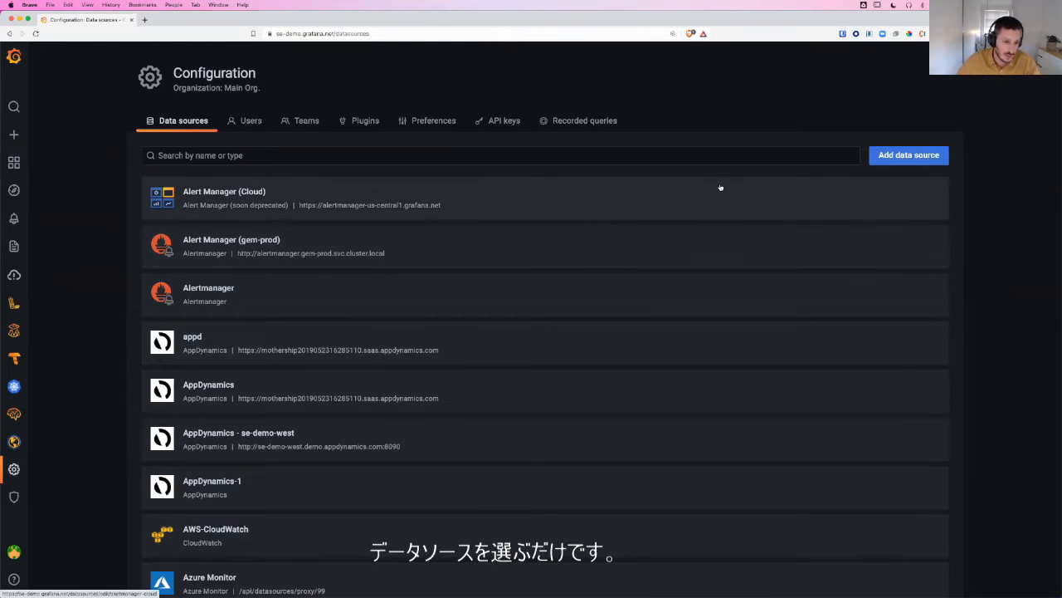
pyautogui.click(903, 158)
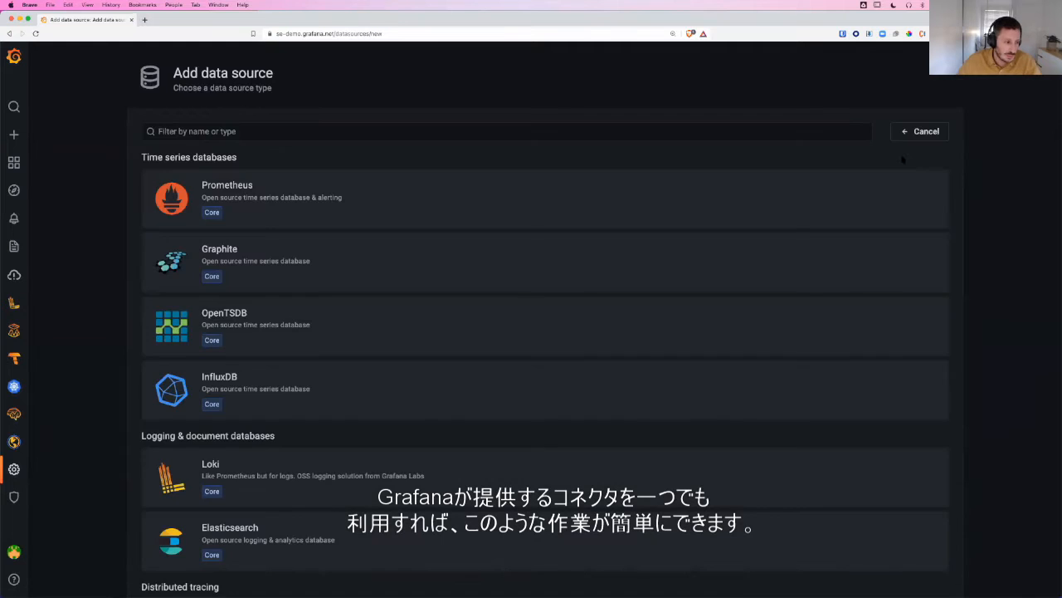
pyautogui.scroll(-5, 743, 258)
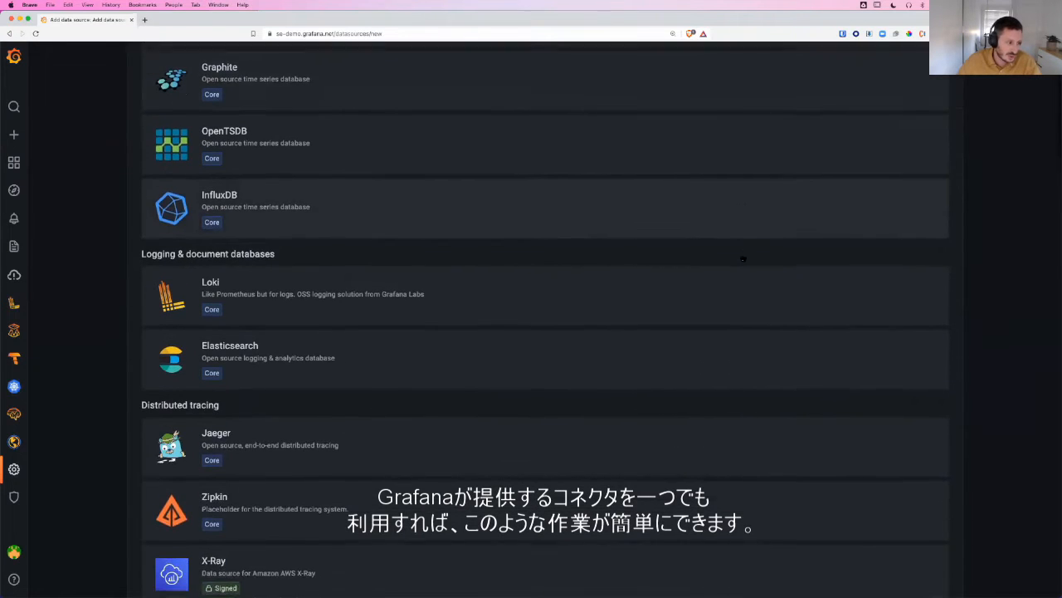
pyautogui.scroll(-2, 743, 259)
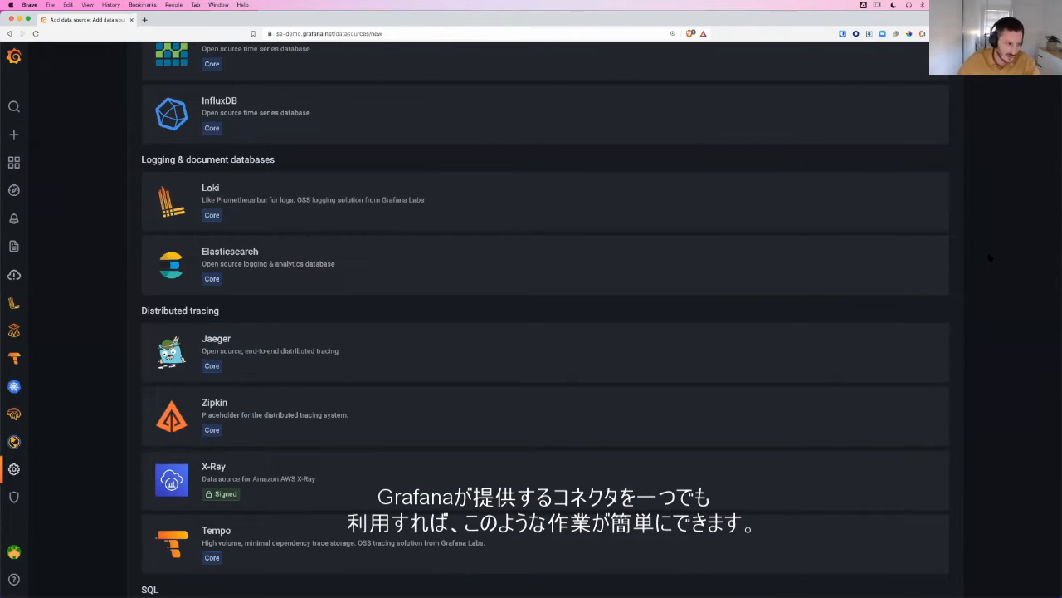
pyautogui.scroll(-3, 988, 261)
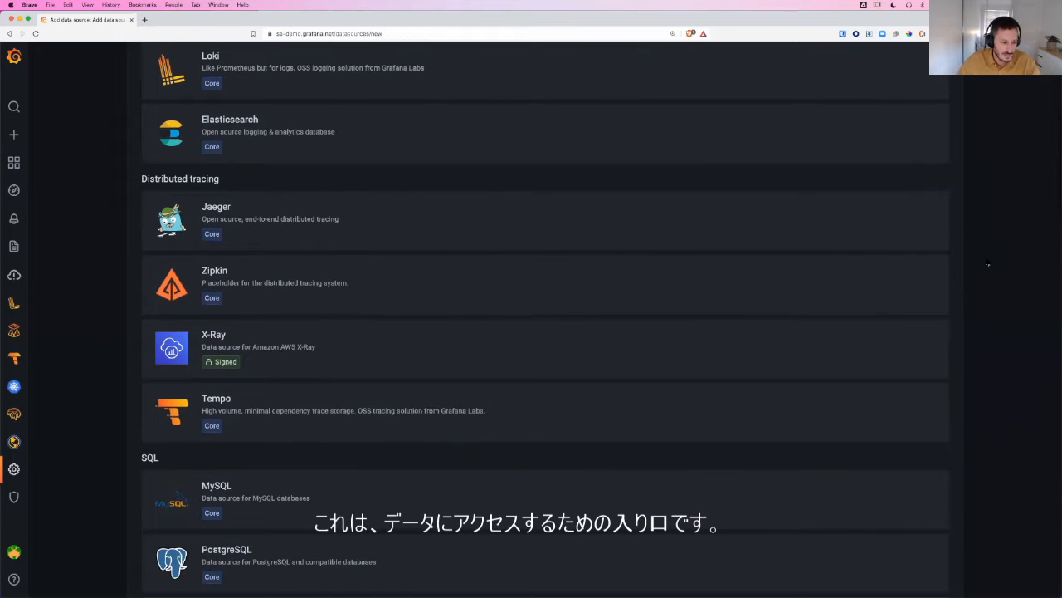
pyautogui.scroll(-5, 989, 265)
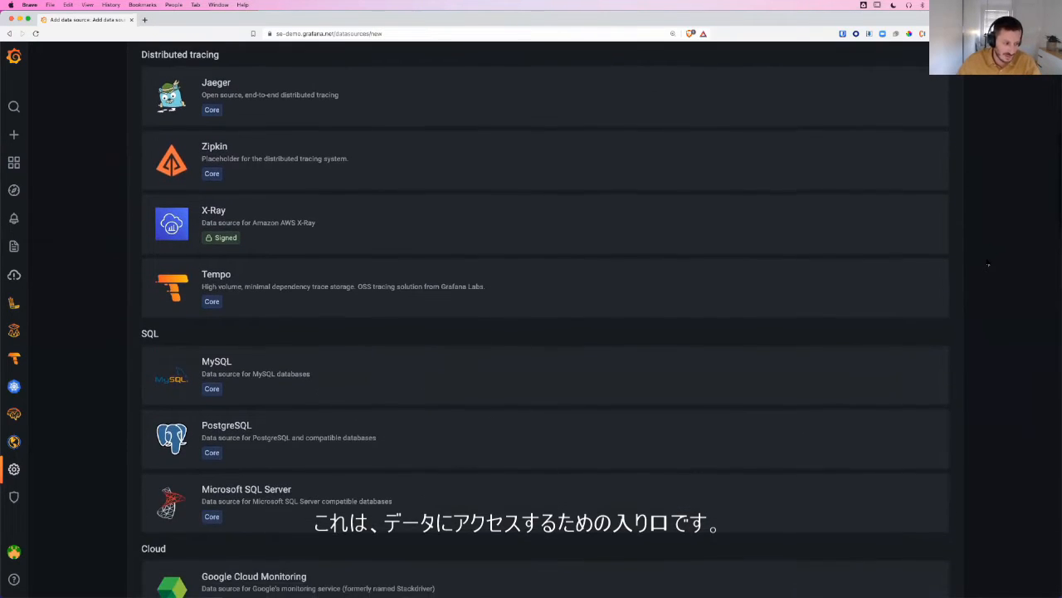
pyautogui.scroll(-3, 989, 264)
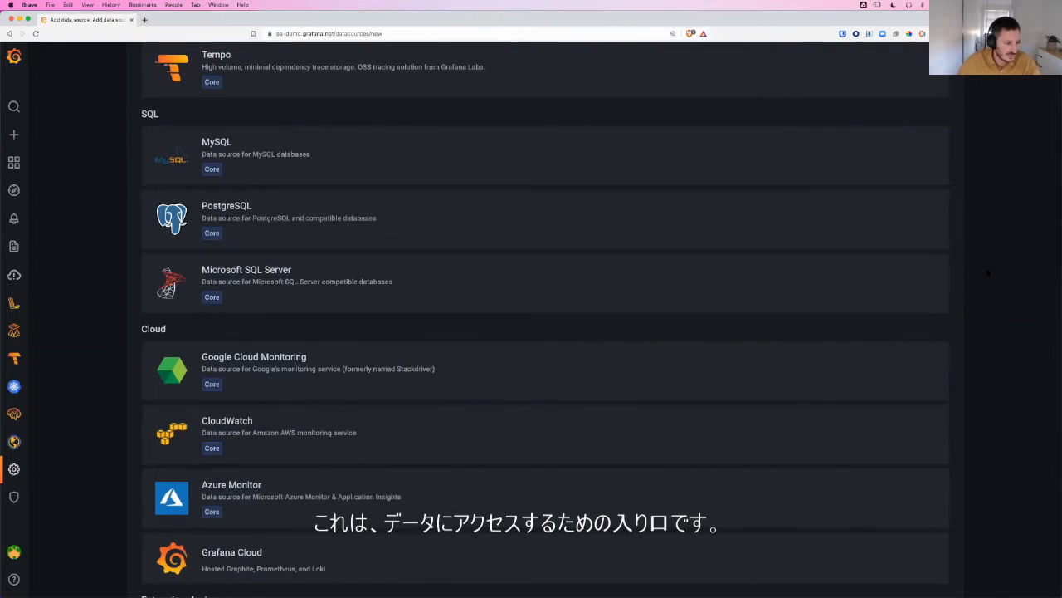
pyautogui.scroll(-3, 989, 272)
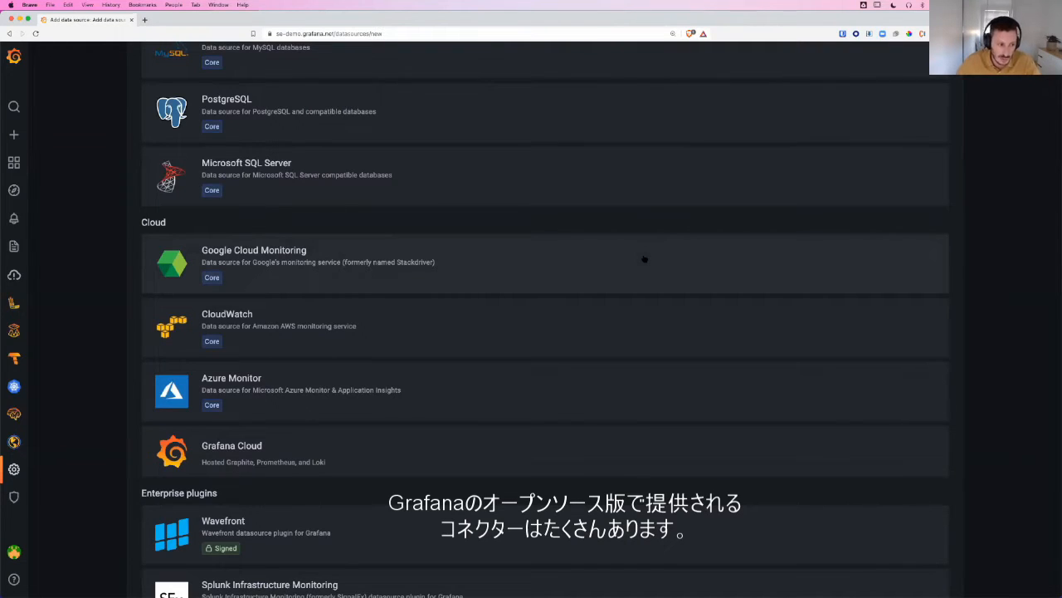
pyautogui.moveTo(215, 198)
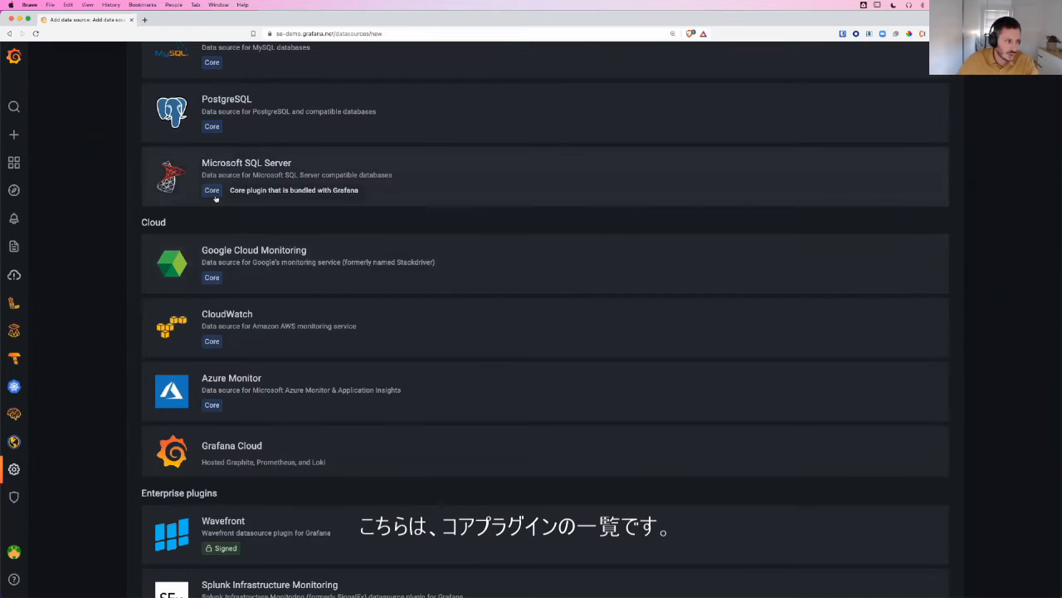
# Browse the enterprise plugins offered as data source types, including Splunk, Snowflake and ServiceNow.
pyautogui.scroll(-5, 508, 376)
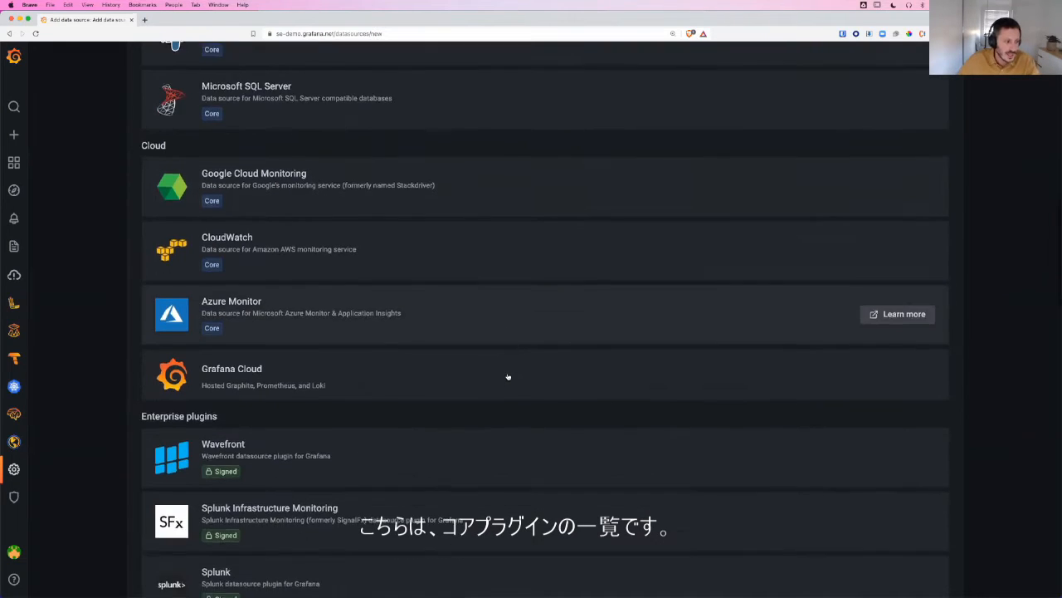
pyautogui.scroll(-4, 508, 377)
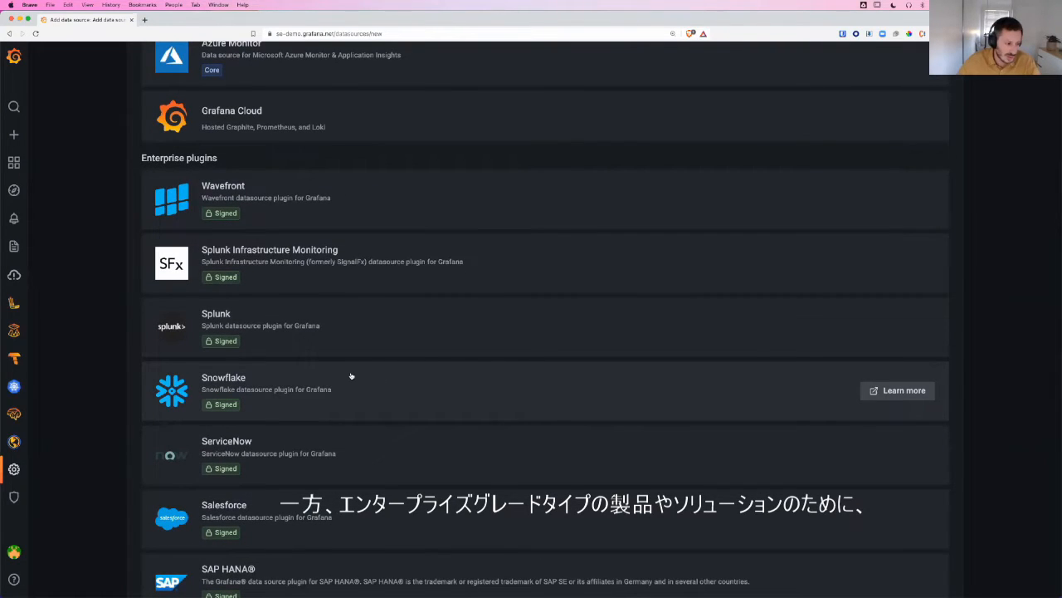
pyautogui.scroll(-1, 351, 376)
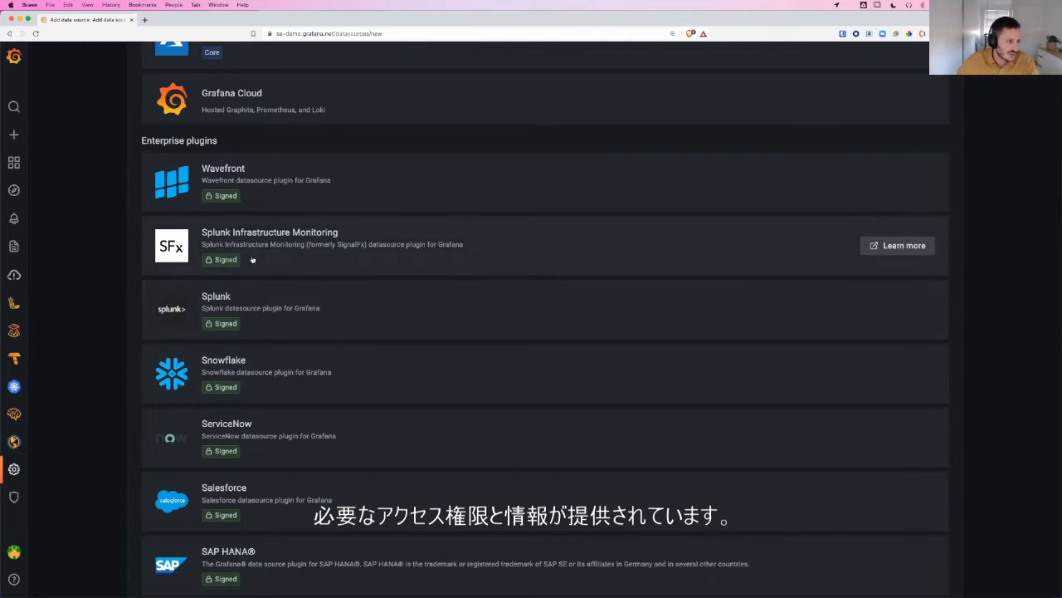
pyautogui.scroll(-2, 261, 304)
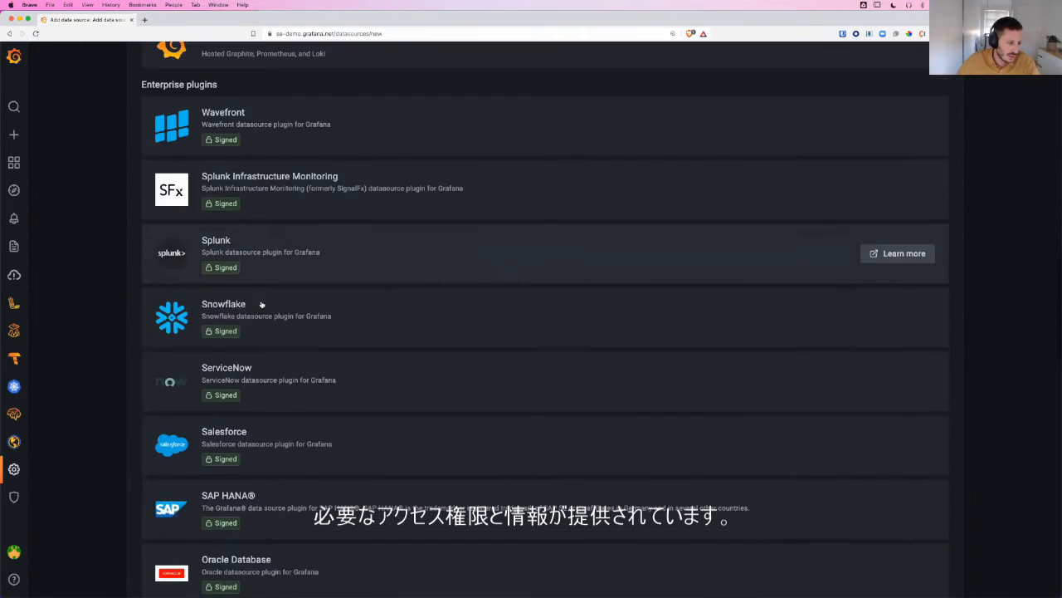
pyautogui.scroll(-2, 262, 305)
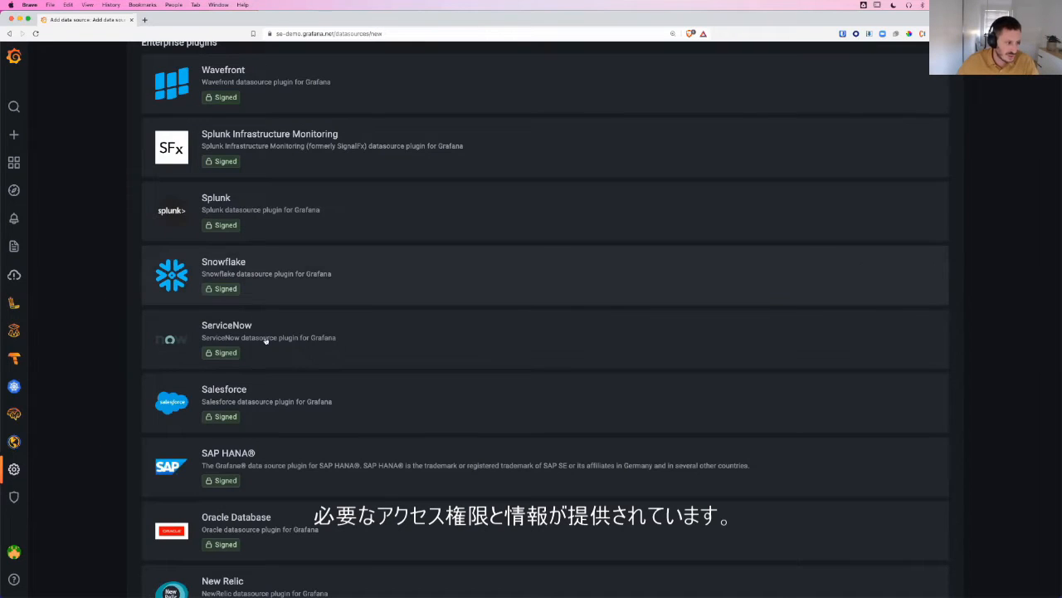
pyautogui.scroll(5, 267, 349)
pyautogui.scroll(3, 270, 359)
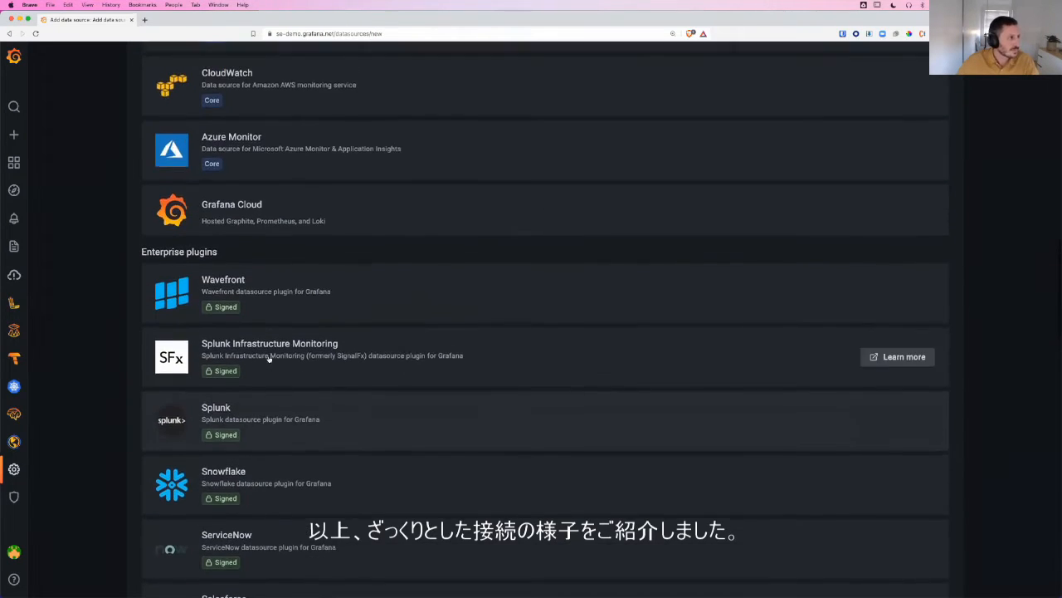
pyautogui.scroll(2, 272, 357)
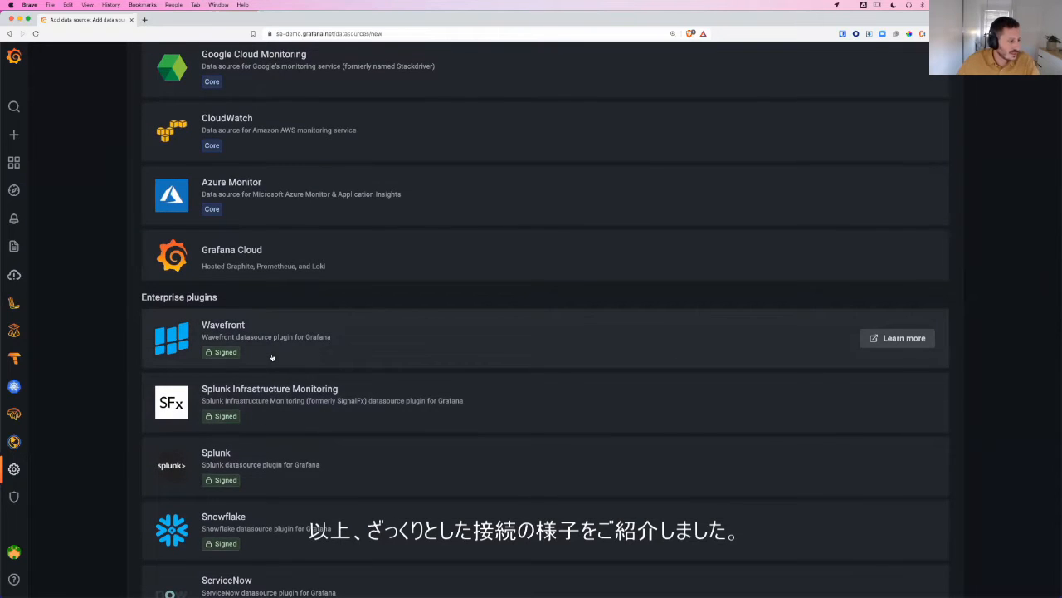
pyautogui.scroll(1, 273, 357)
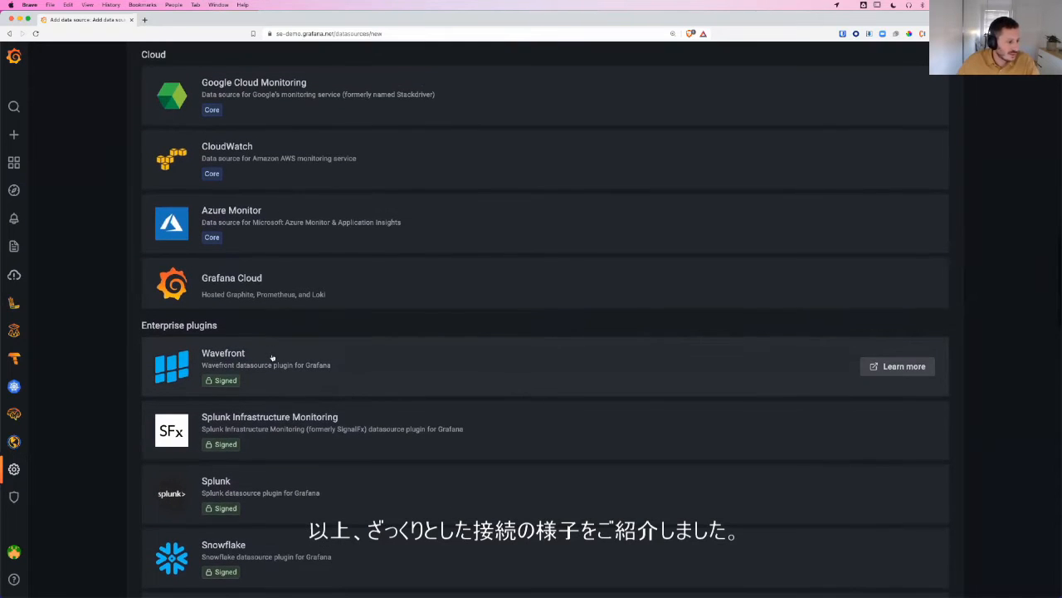
# Return to the Level 1 home dashboard and drill down into Ecomm Web to review its individual SLOs.
pyautogui.click(6, 33)
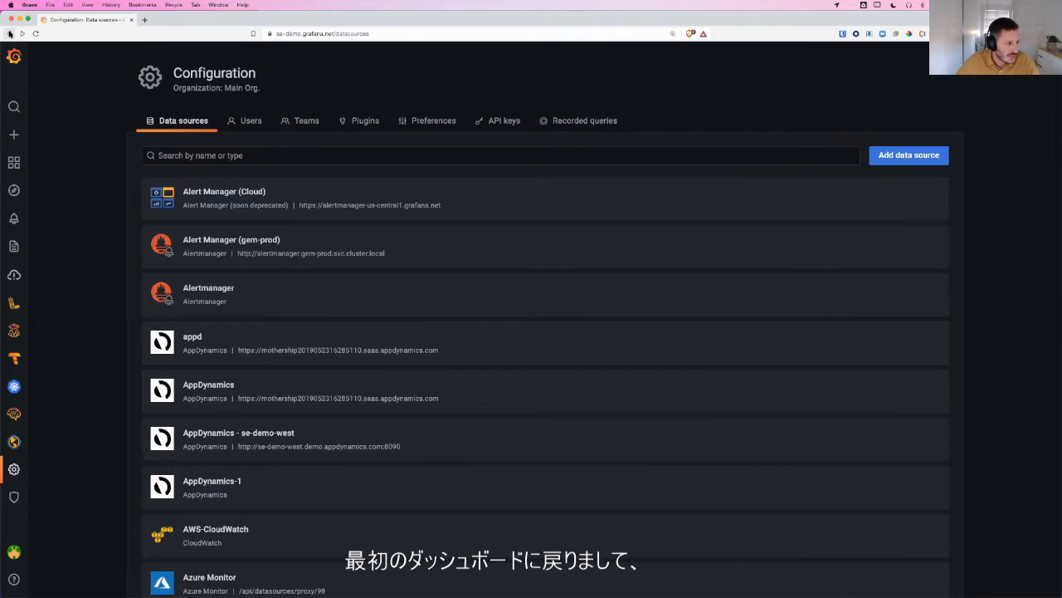
pyautogui.click(10, 33)
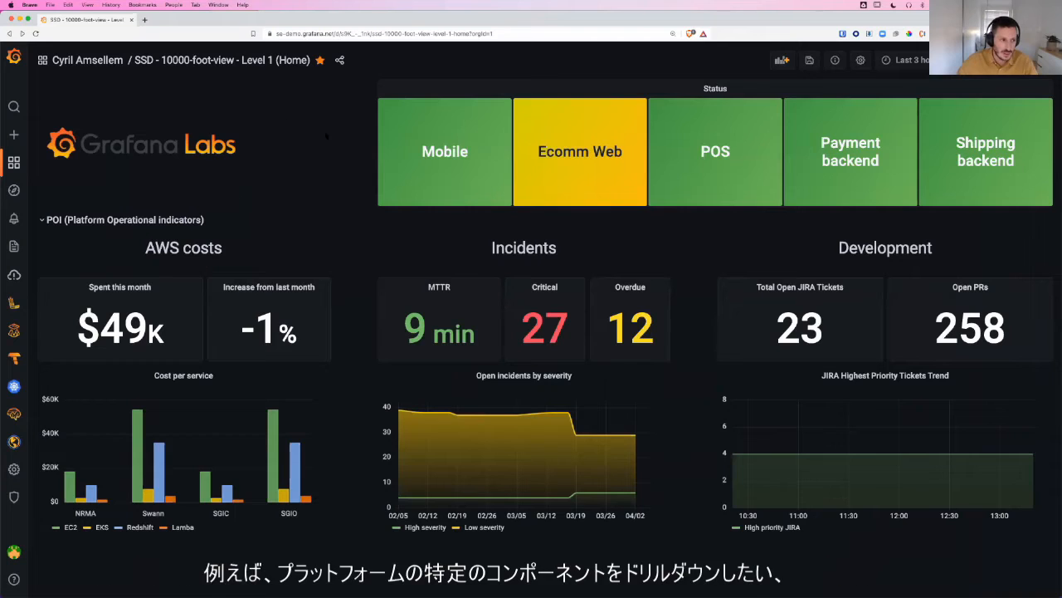
pyautogui.click(573, 155)
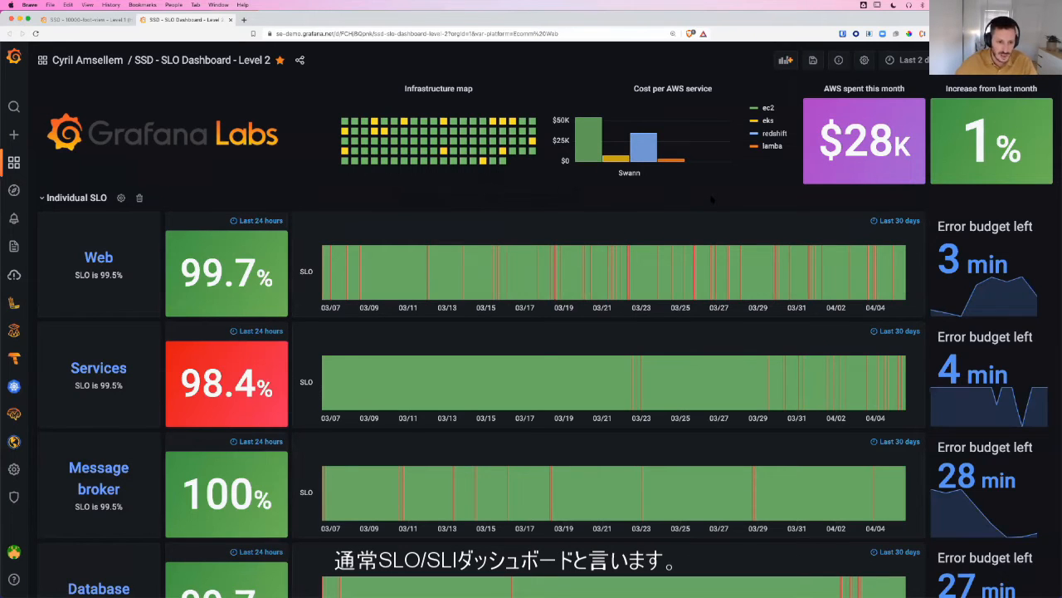
pyautogui.scroll(-1, 664, 218)
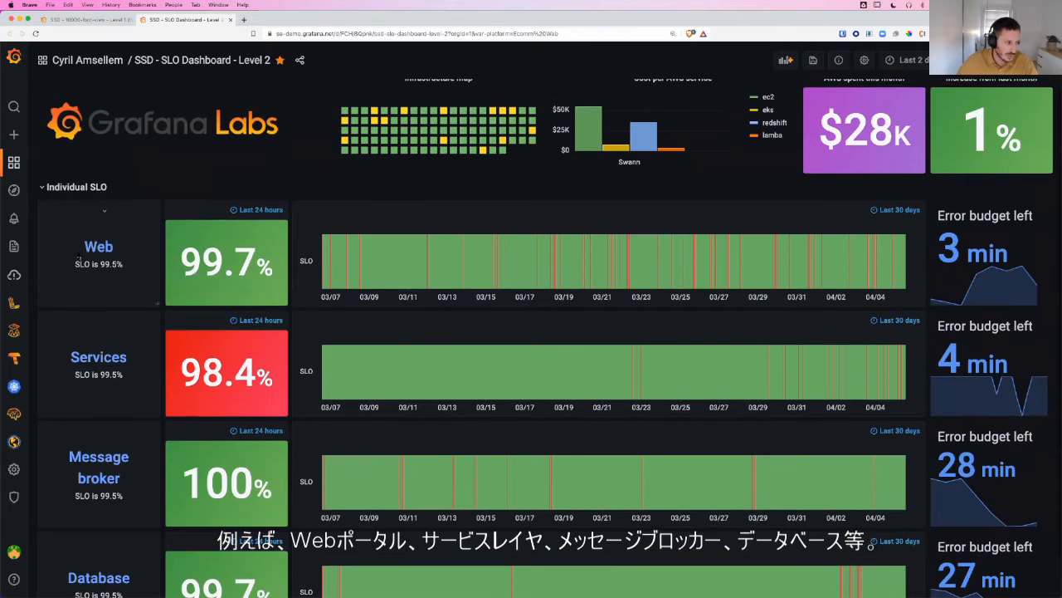
pyautogui.scroll(-1, 112, 307)
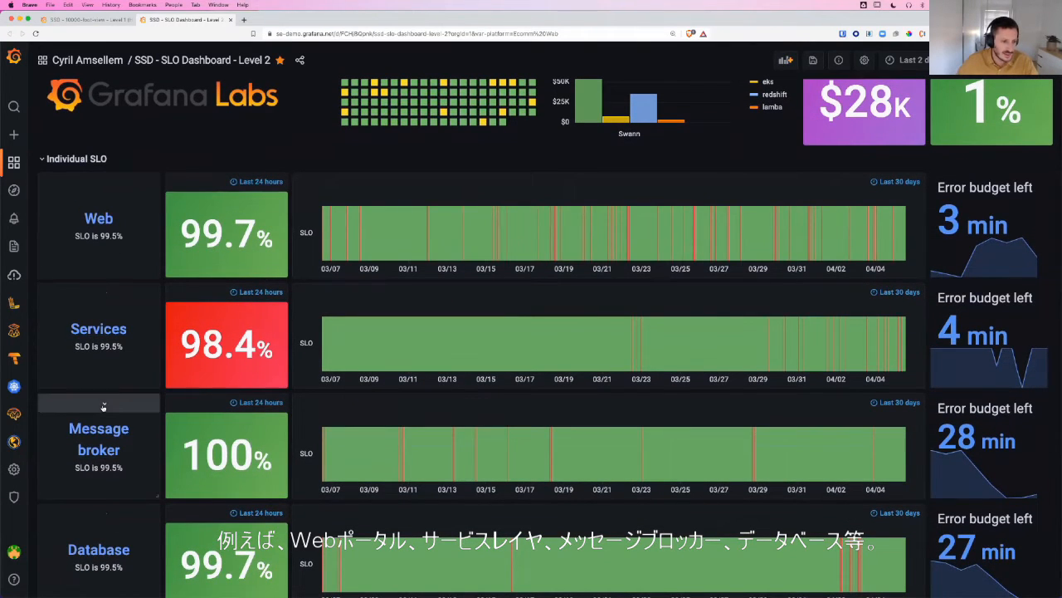
pyautogui.scroll(2, 103, 365)
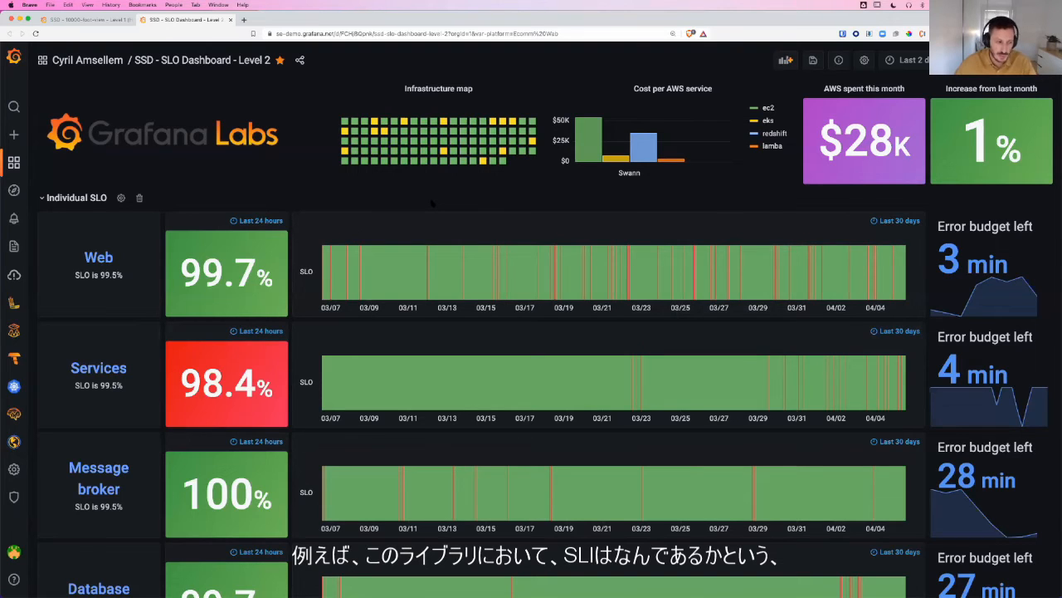
# Open the Web row's last-24-hours SLO panel for editing to examine the underlying query, and return to the SLO dashboard.
pyautogui.click(222, 220)
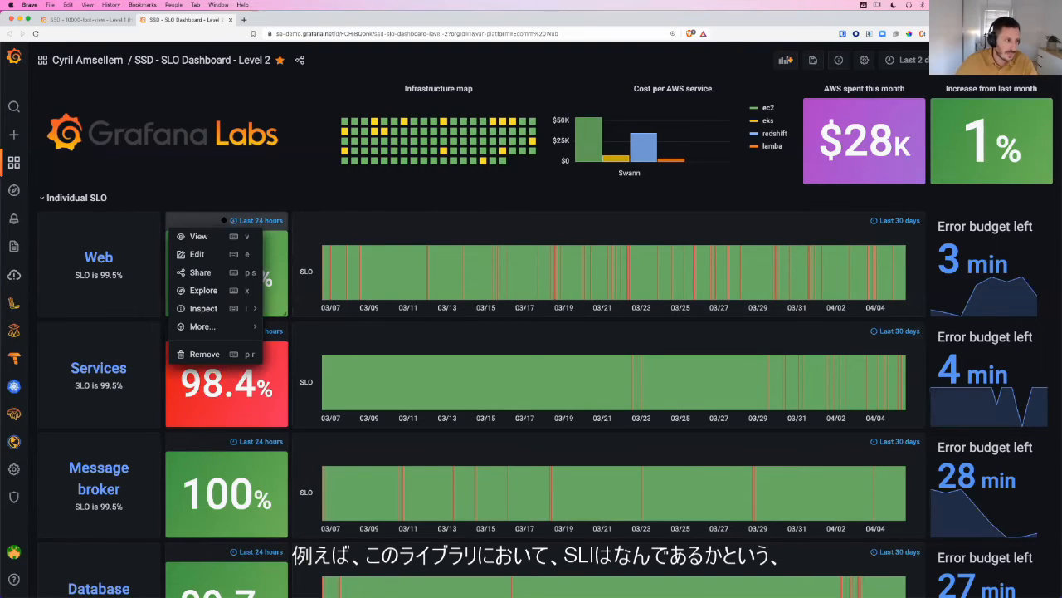
pyautogui.moveTo(228, 311)
pyautogui.click(209, 257)
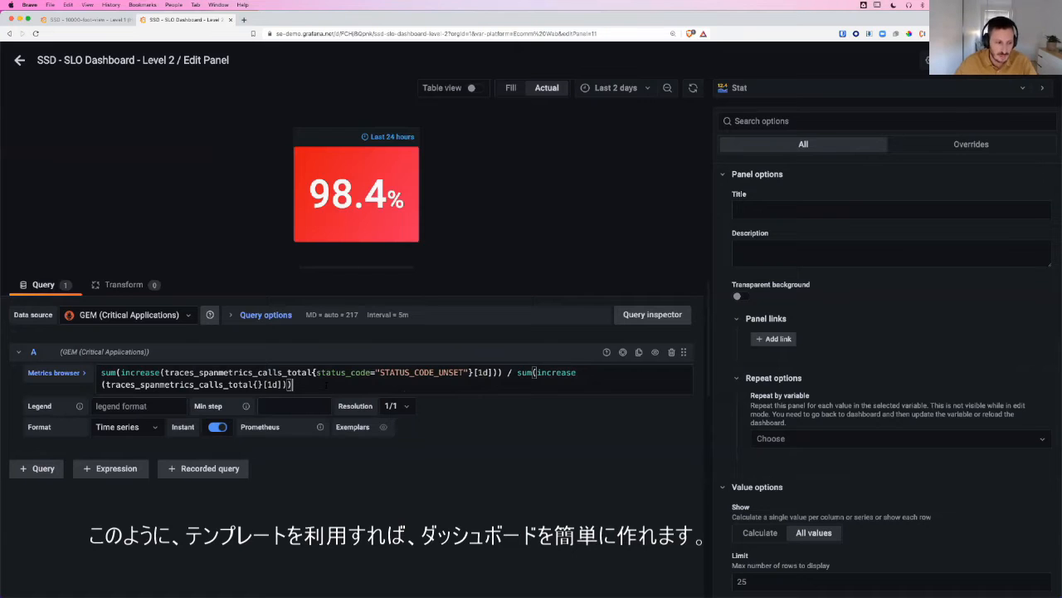
pyautogui.click(19, 60)
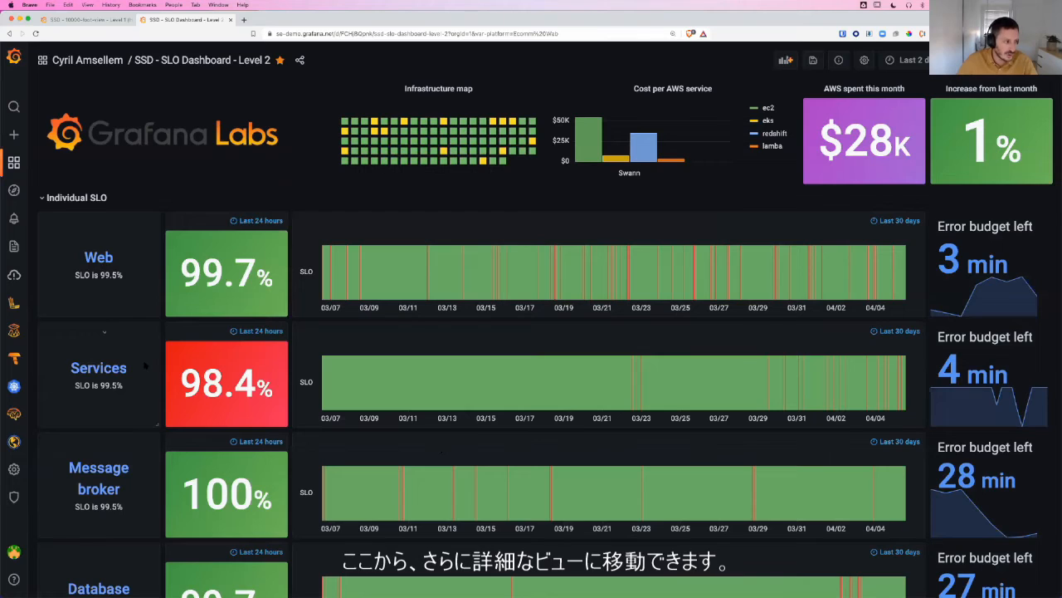
# Drill down from the Web SLO row into its detailed Level 3 NGINX dashboard.
pyautogui.click(98, 258)
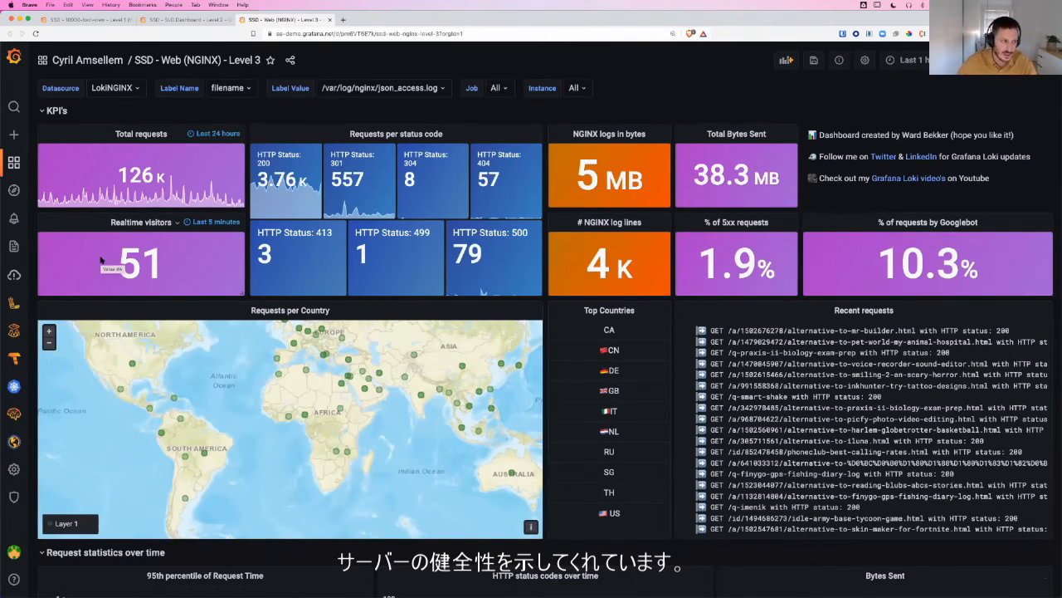
# Return to the Level 2 SLO dashboard and drill down from its Services row into the Level 3 Services dashboard.
pyautogui.click(173, 24)
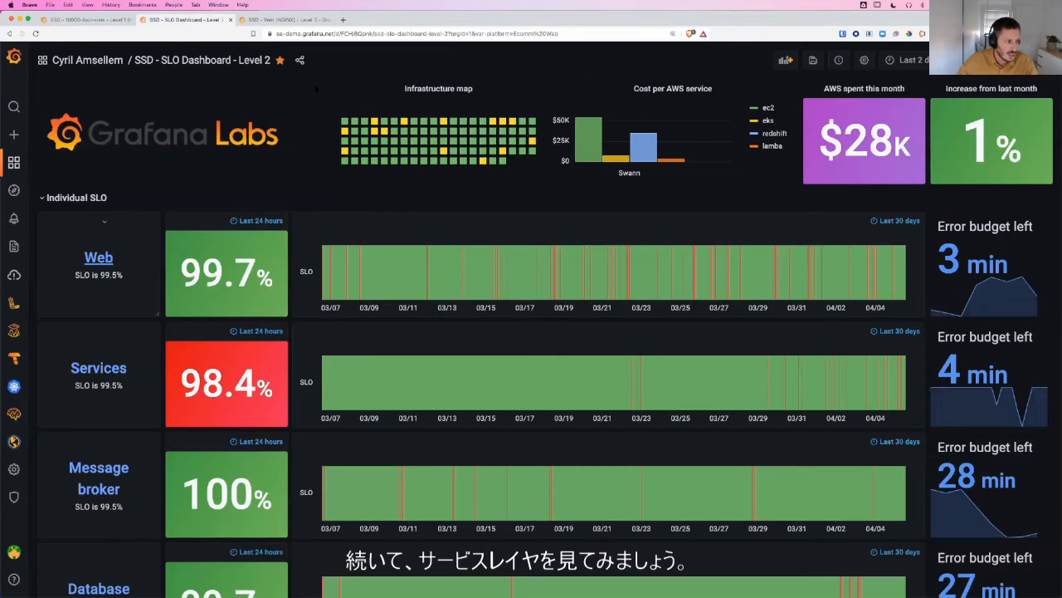
pyautogui.click(98, 368)
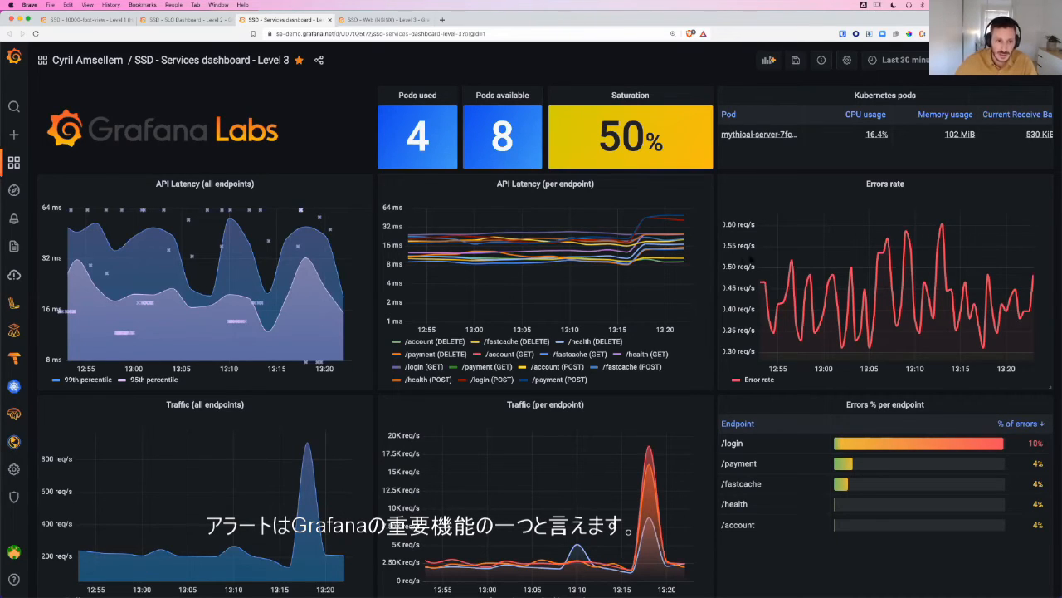
# Open the Errors rate panel for editing and start a new alert rule from it, keeping the prefilled rule name.
pyautogui.click(890, 185)
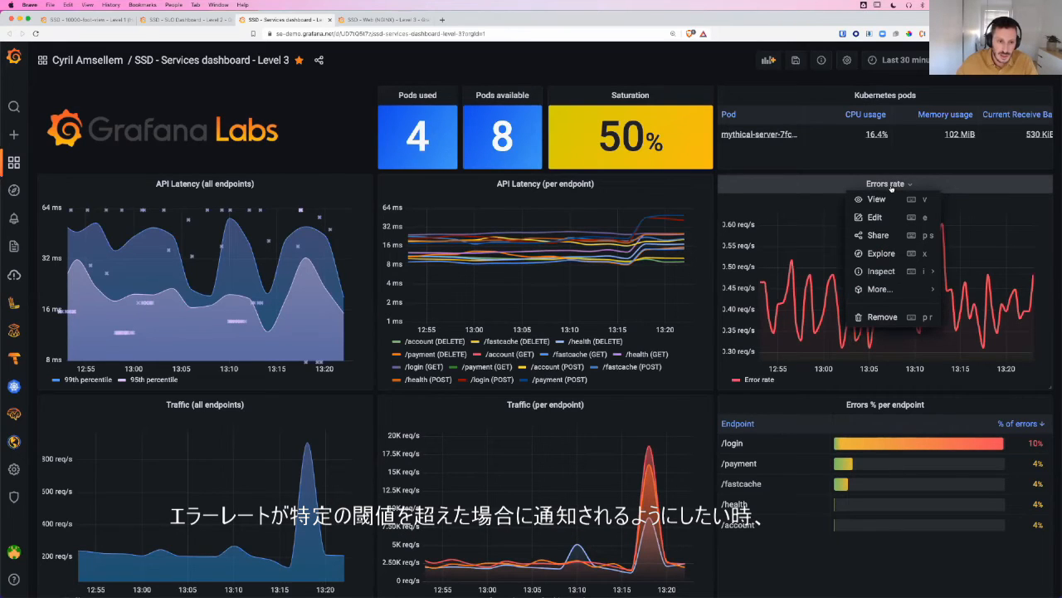
pyautogui.click(880, 217)
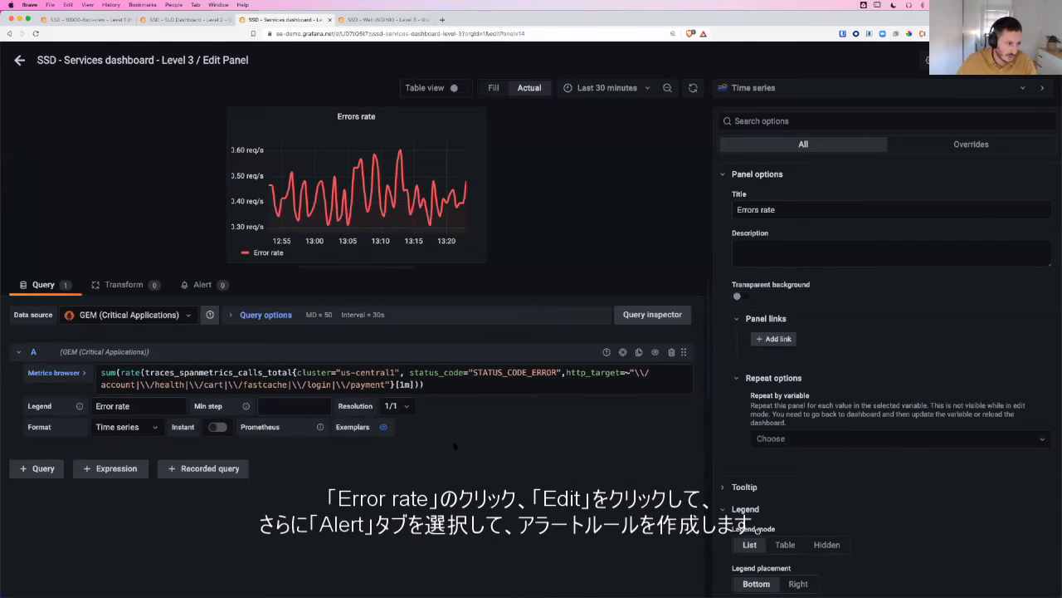
pyautogui.click(204, 287)
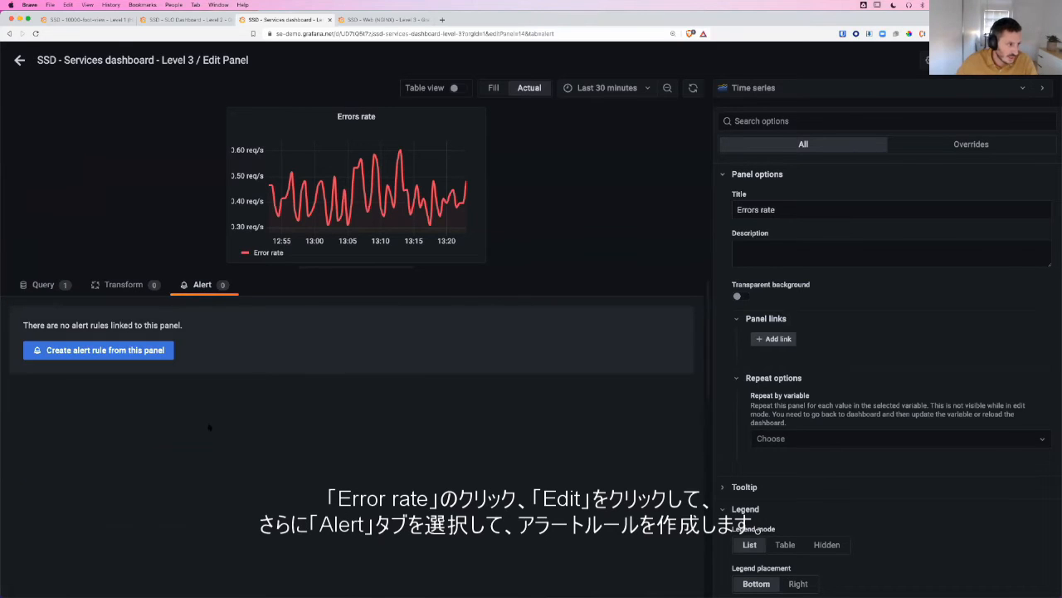
pyautogui.click(123, 352)
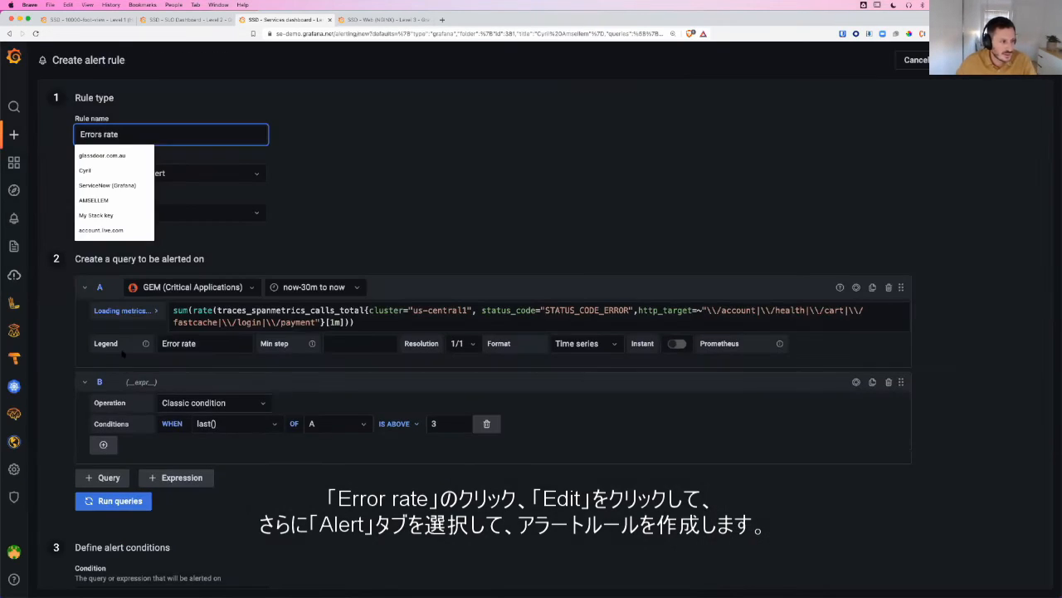
pyautogui.click(420, 205)
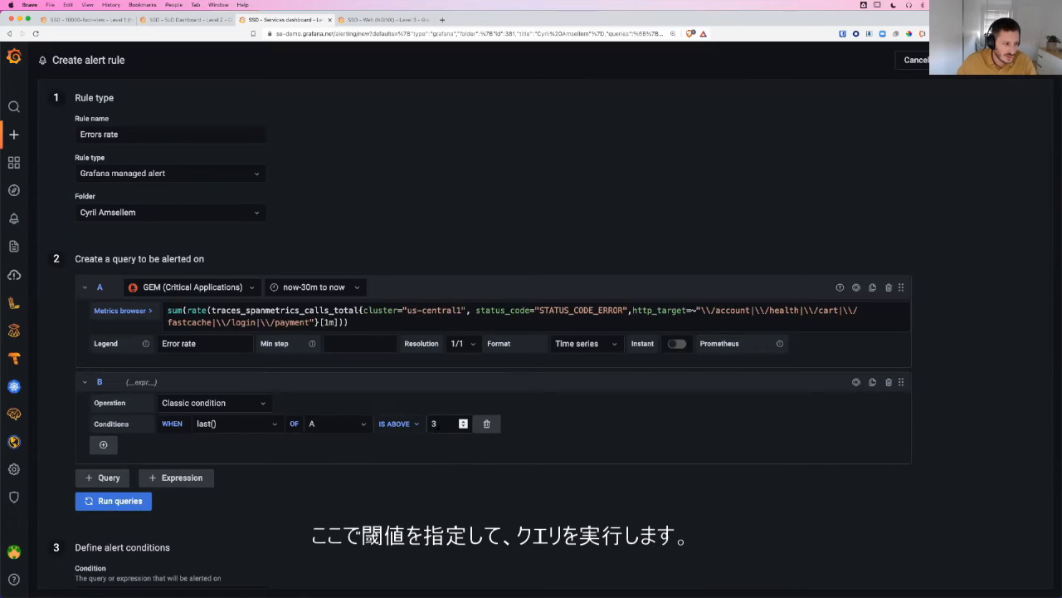
# Run the alert rule's queries and set condition B to trigger when the last value of A is above 0.5.
pyautogui.click(120, 501)
pyautogui.scroll(-2, 390, 465)
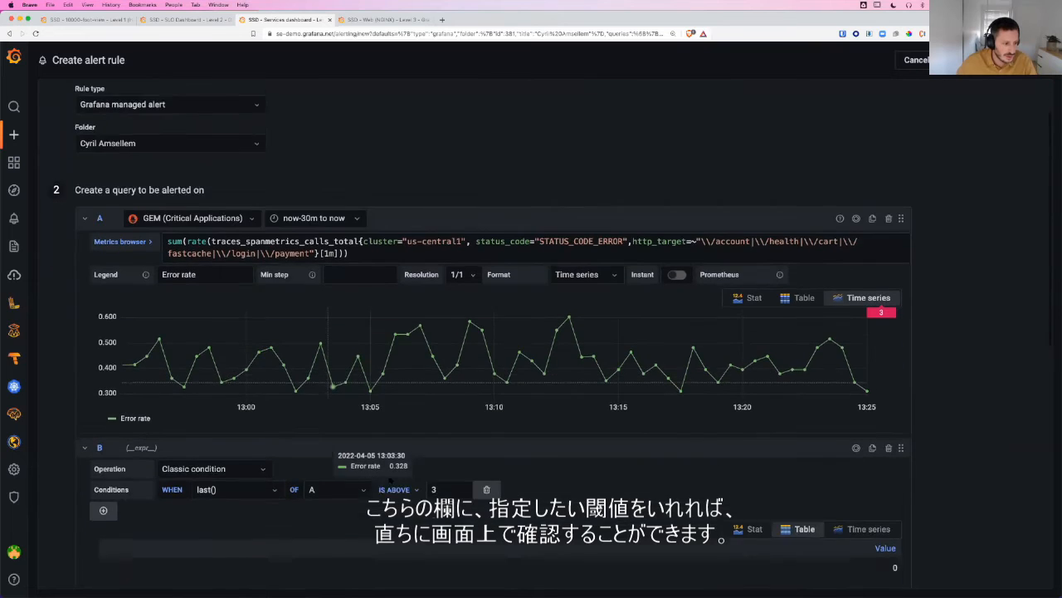
pyautogui.scroll(-3, 390, 480)
pyautogui.doubleClick(433, 374)
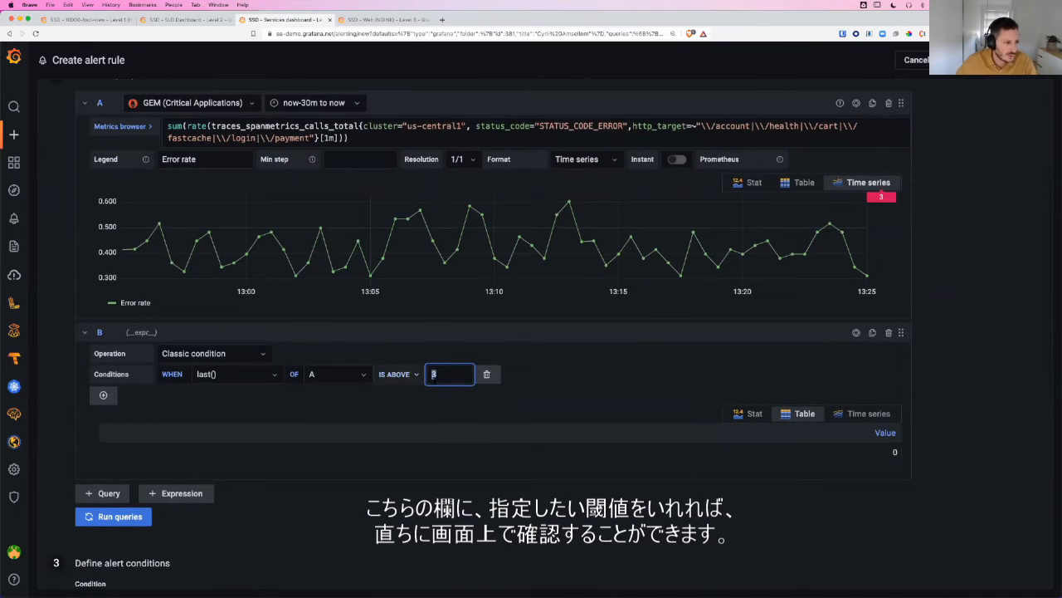
pyautogui.write('0.5')
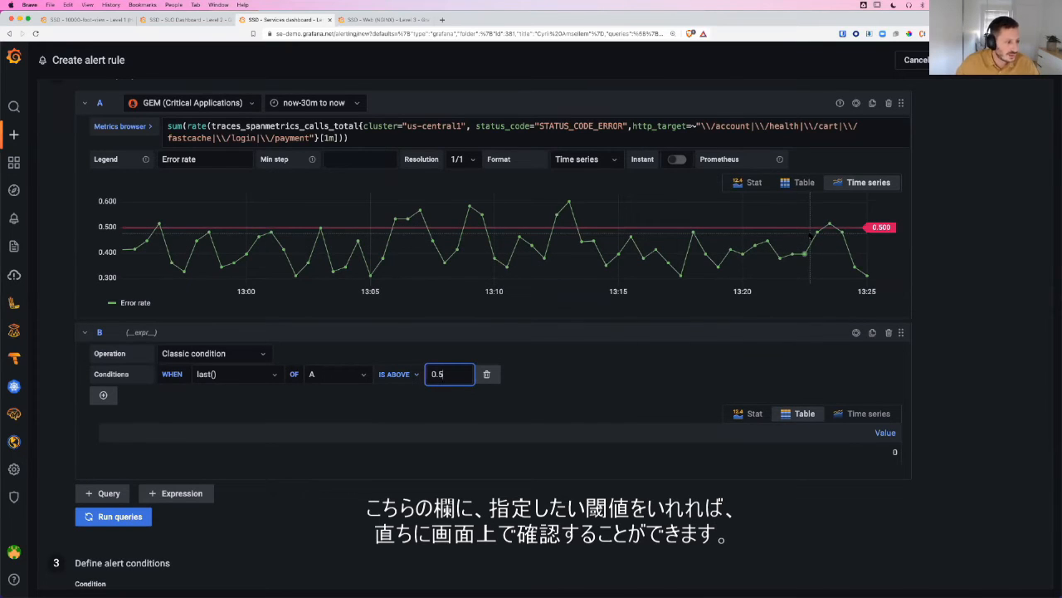
# Review the rest of the alert rule's settings, save the rule, and return to the Services dashboard.
pyautogui.scroll(-5, 543, 438)
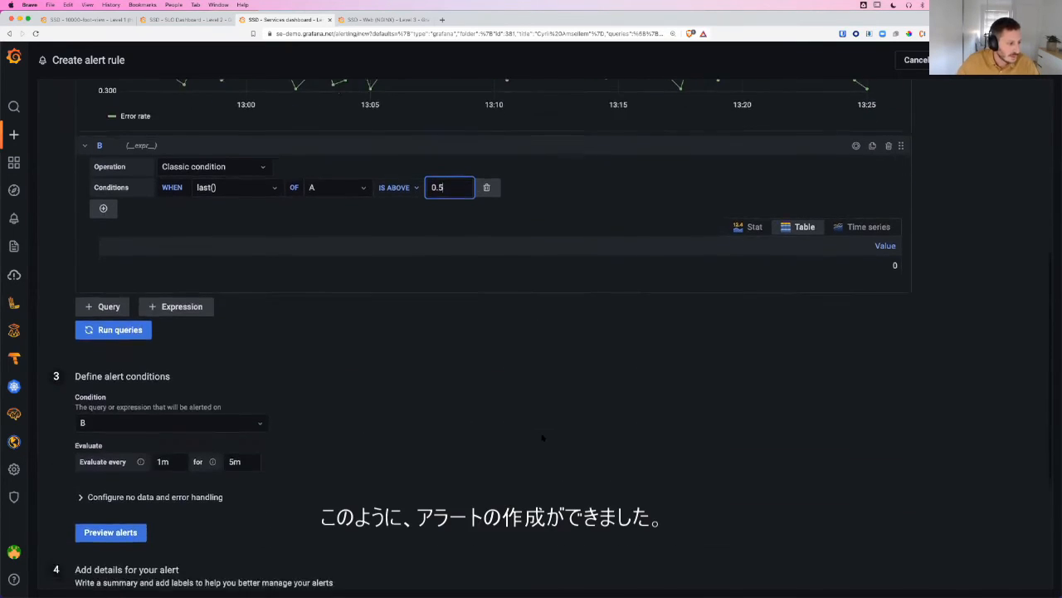
pyautogui.scroll(-2, 542, 437)
pyautogui.scroll(8, 543, 437)
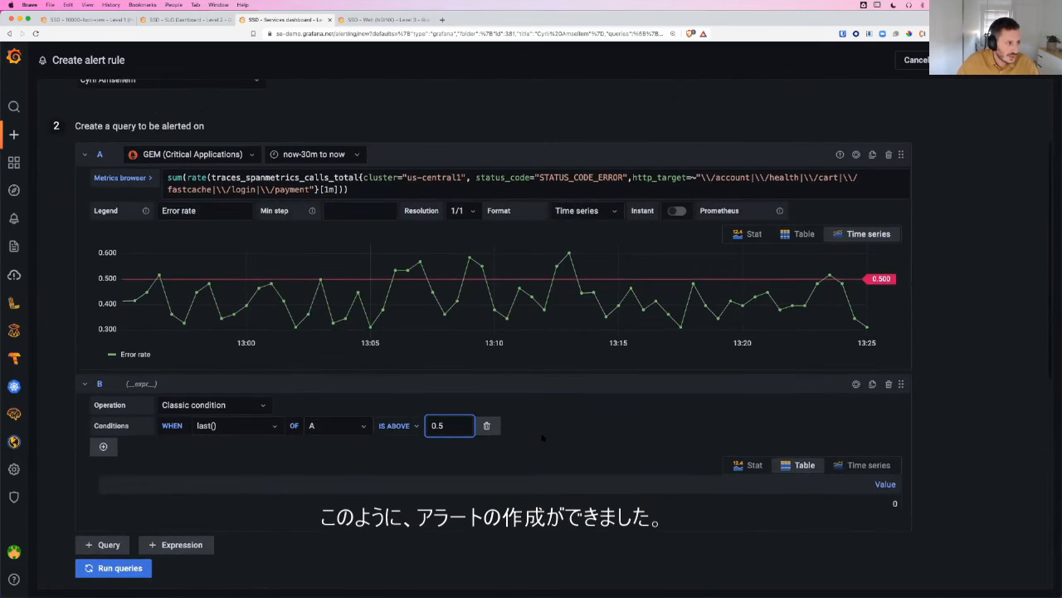
pyautogui.scroll(4, 543, 438)
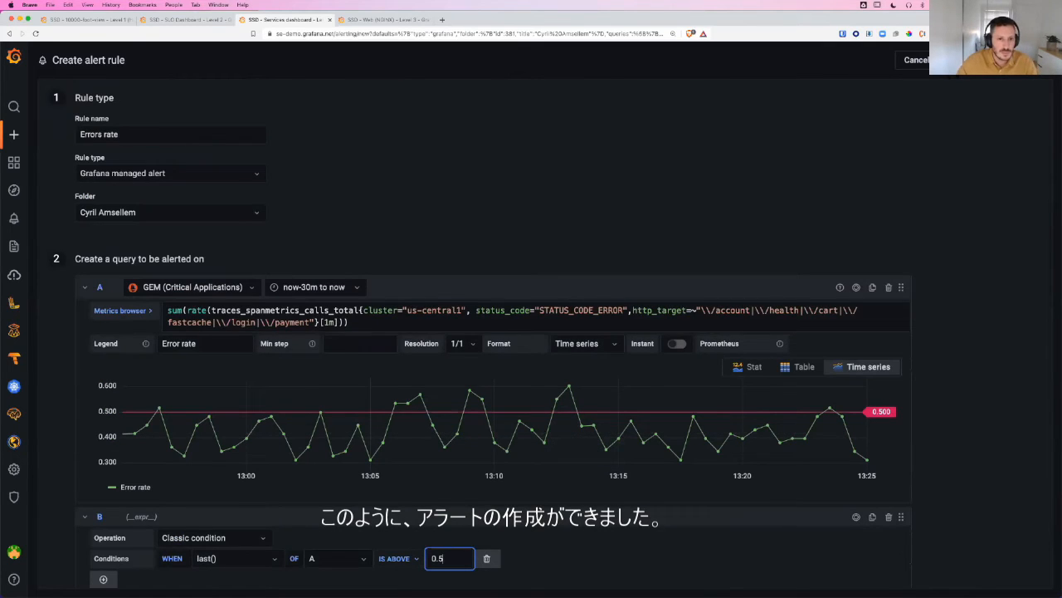
pyautogui.click(1017, 60)
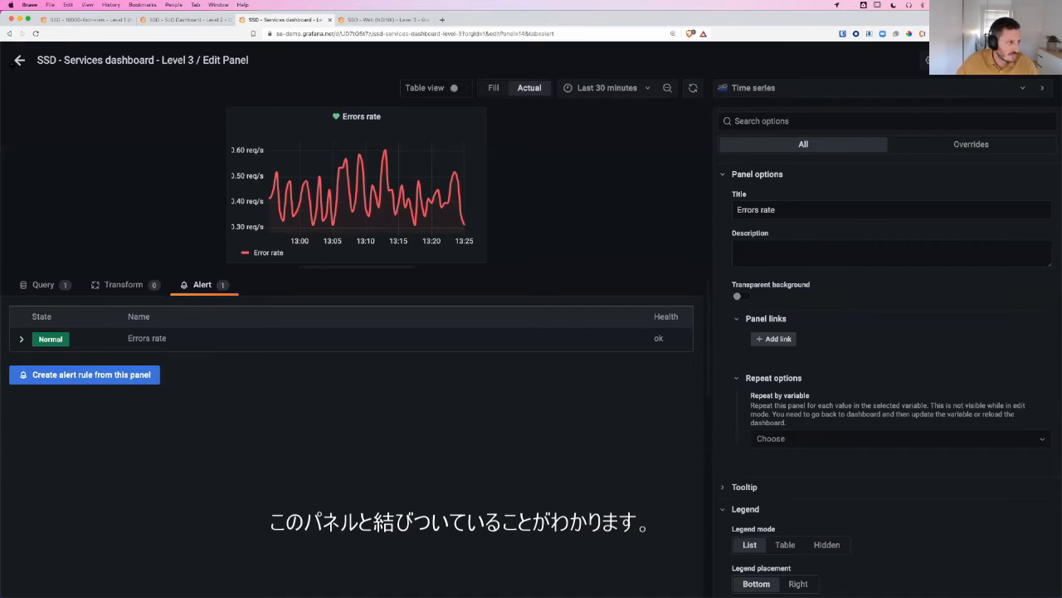
pyautogui.click(19, 59)
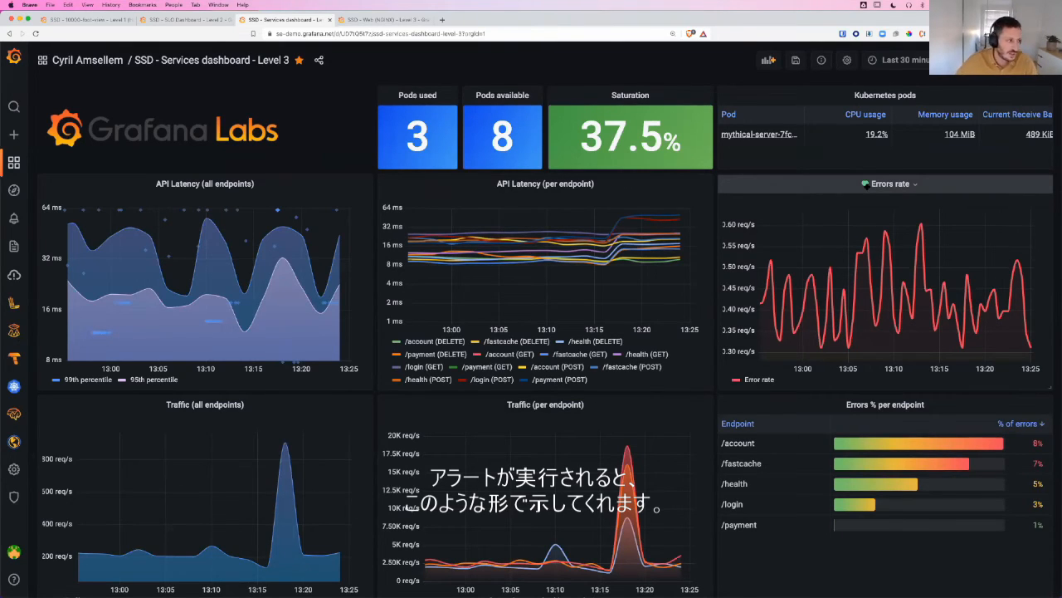
# Open the list of alert rules and search it for "error rate".
pyautogui.moveTo(40, 220)
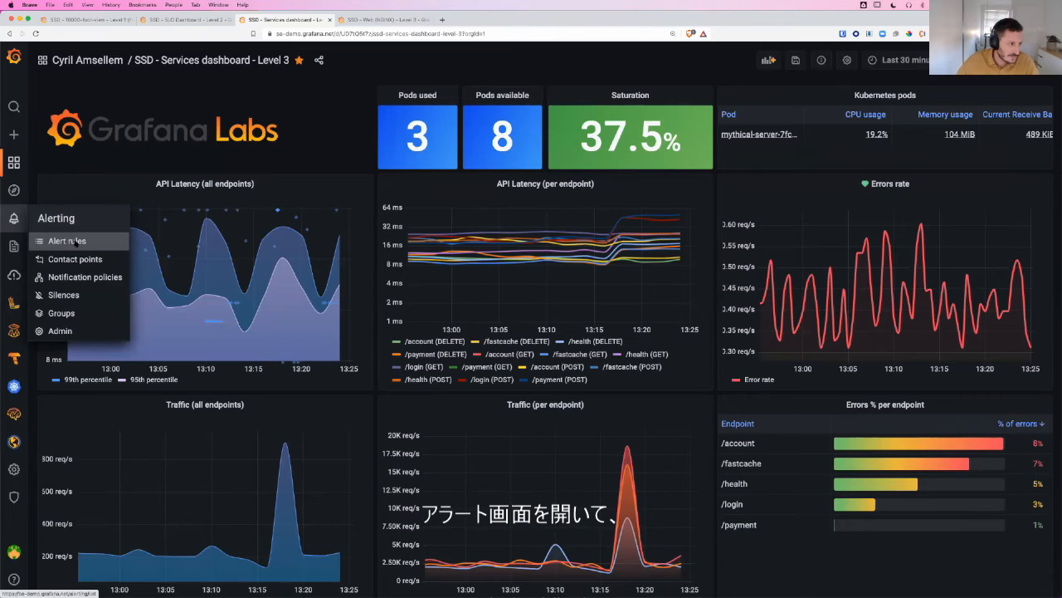
pyautogui.click(76, 241)
pyautogui.click(546, 183)
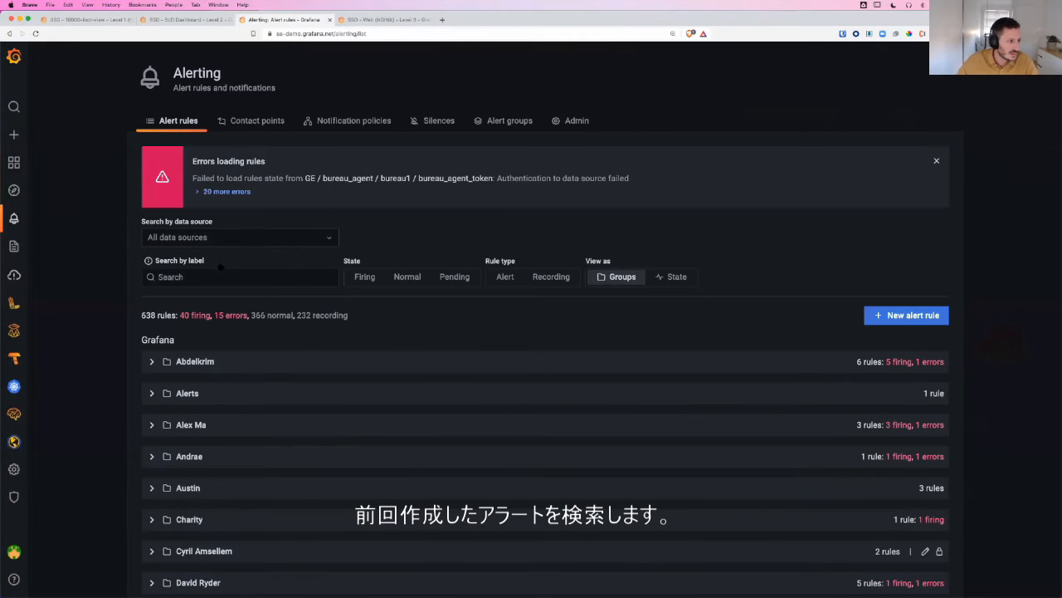
pyautogui.click(217, 269)
pyautogui.write('error')
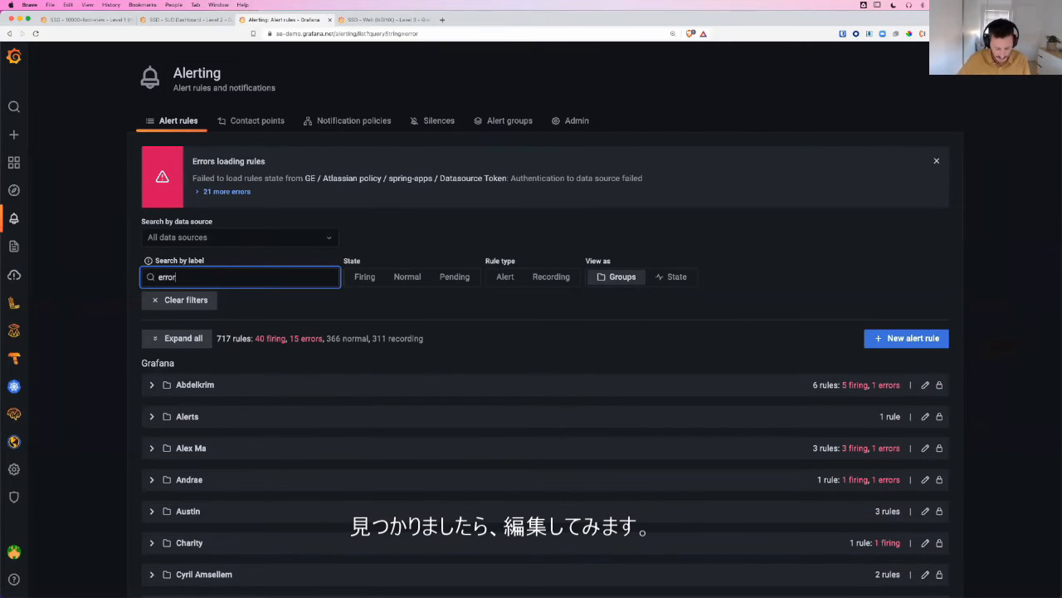
pyautogui.write(' rate')
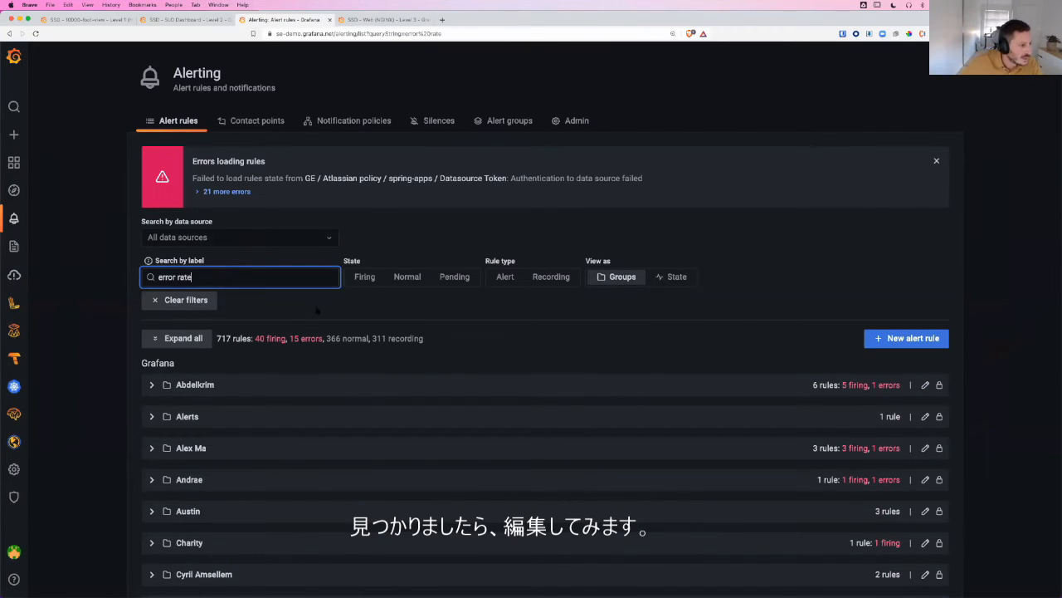
# Find the Errors rate rule in the folder it was saved to and open it for editing.
pyautogui.scroll(-4, 316, 310)
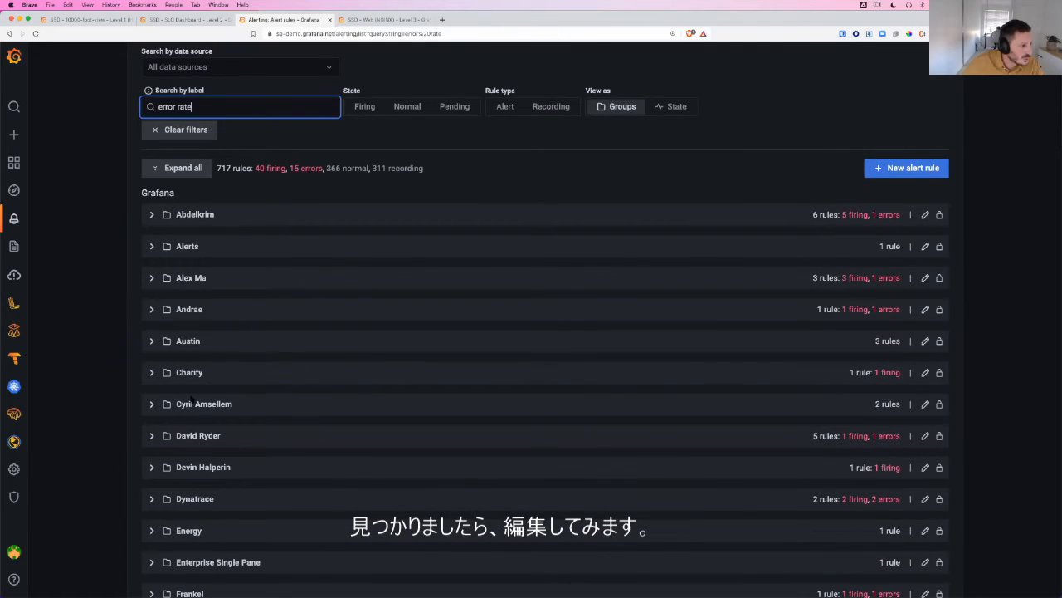
pyautogui.click(154, 404)
pyautogui.scroll(-2, 166, 397)
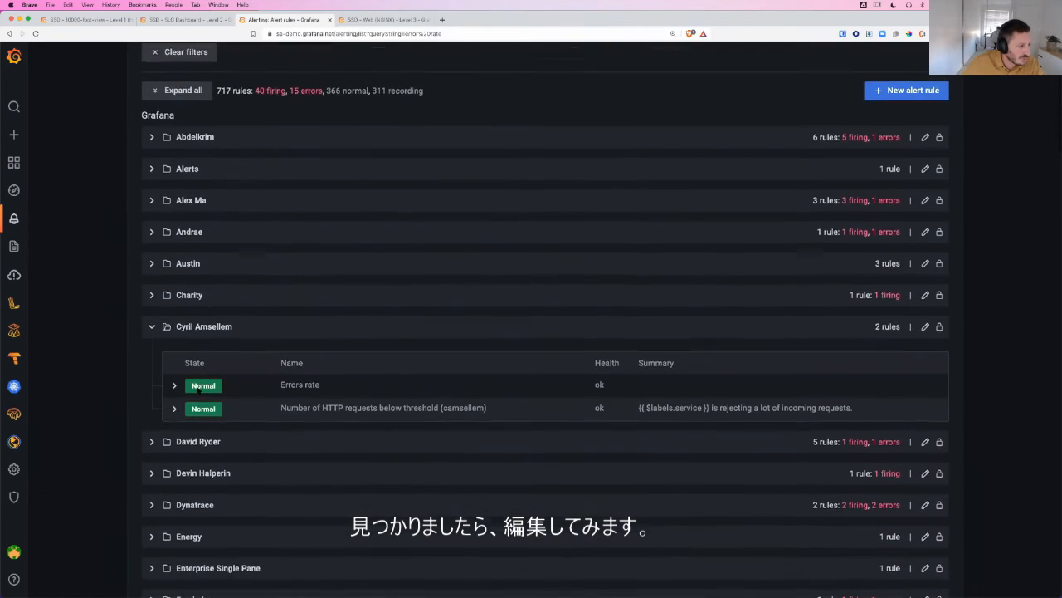
pyautogui.click(174, 385)
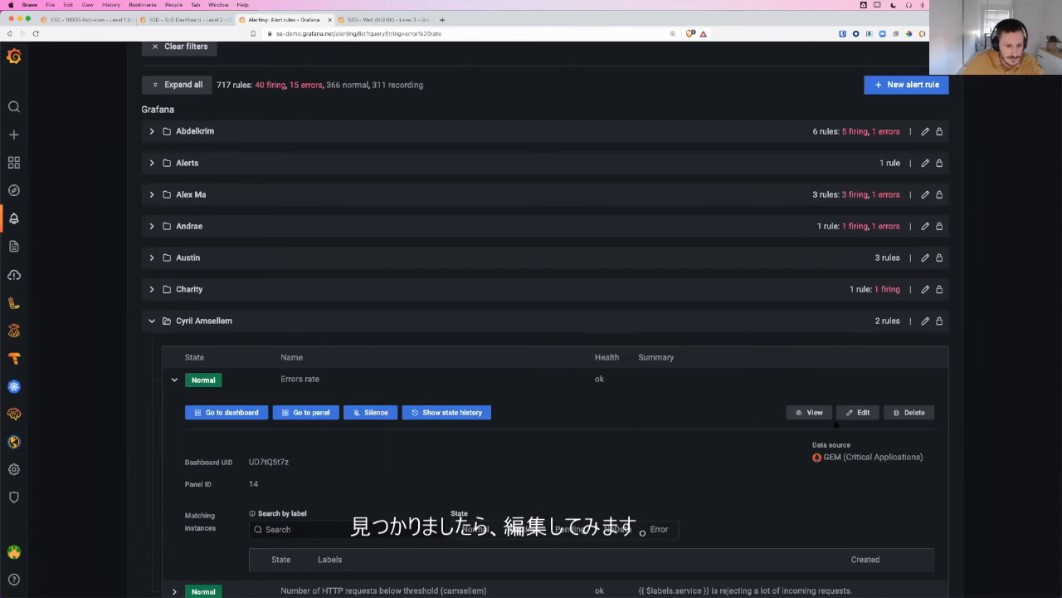
pyautogui.click(858, 412)
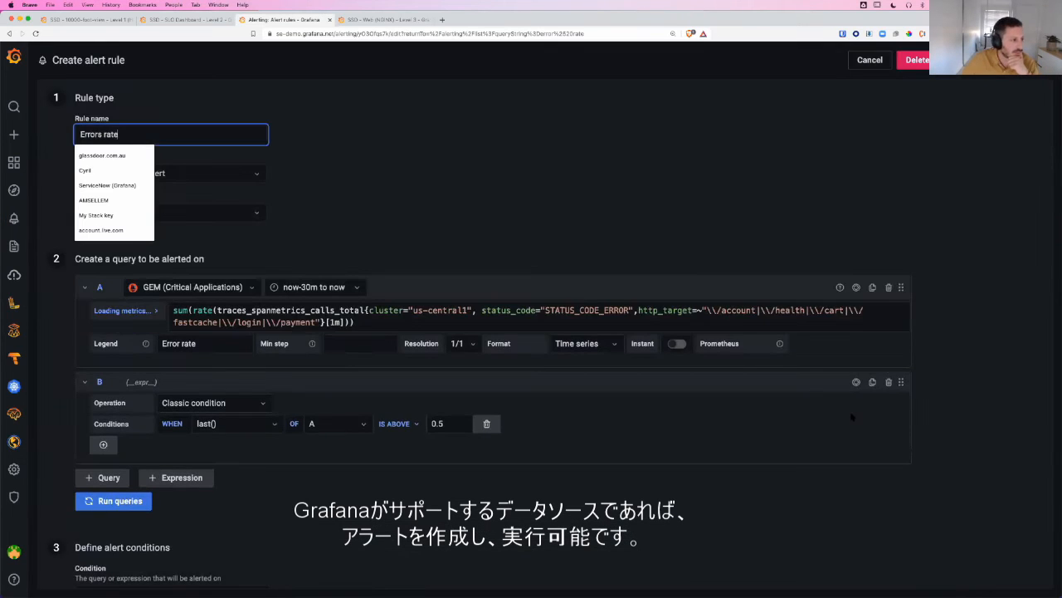
pyautogui.click(572, 189)
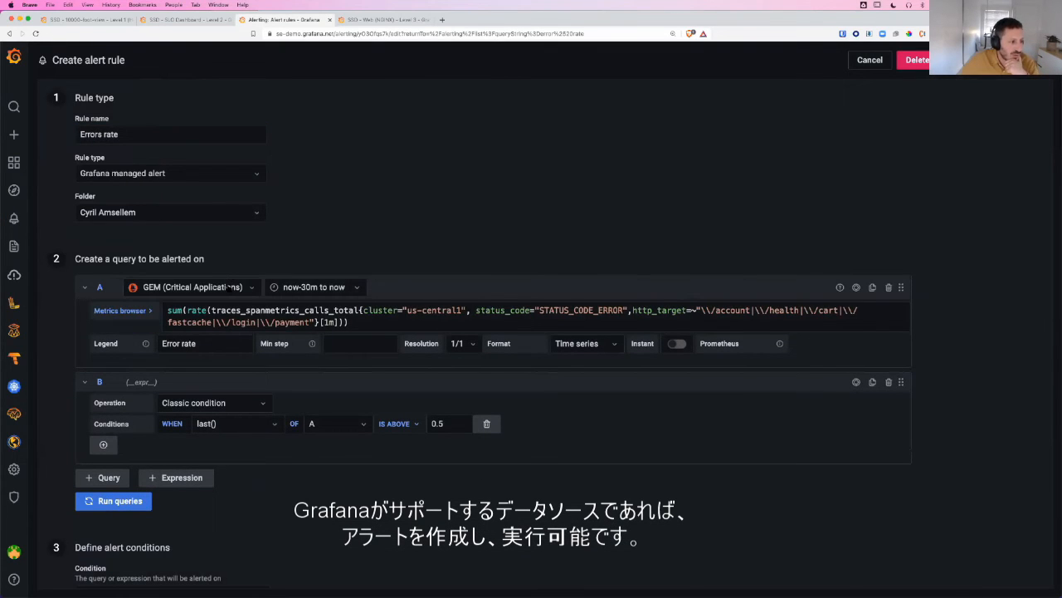
# Browse the data sources available for the alert rule's query A down to GitHub, keeping GEM (Critical Applications).
pyautogui.click(229, 287)
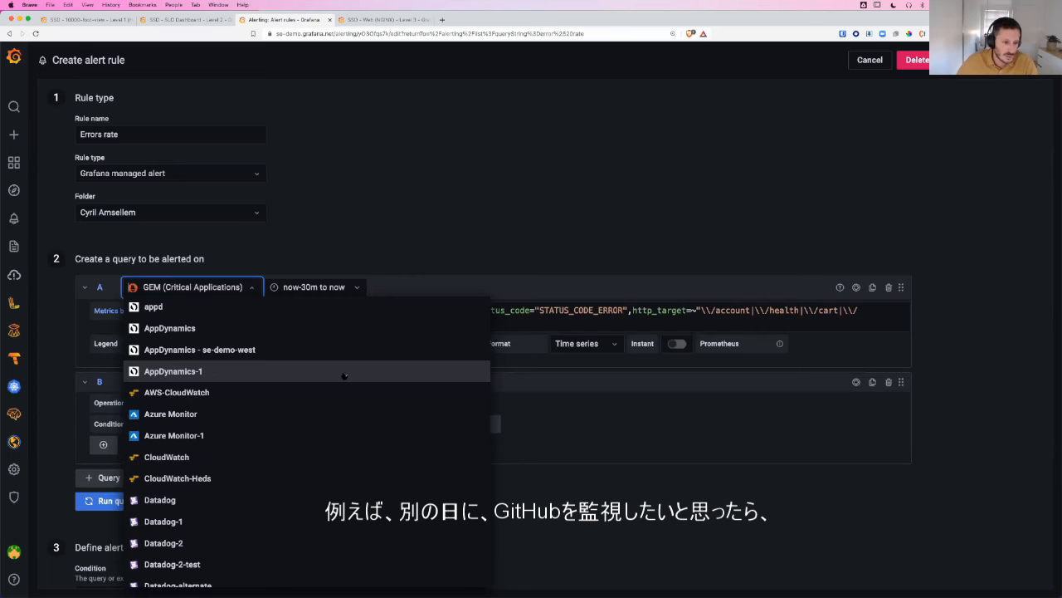
pyautogui.scroll(-10, 340, 378)
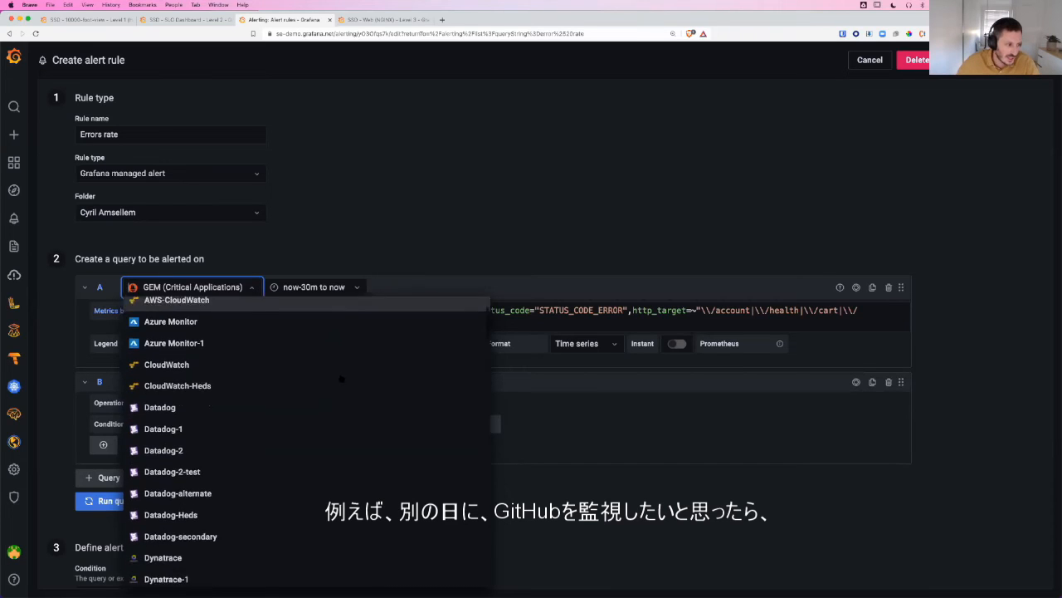
pyautogui.scroll(-5, 340, 377)
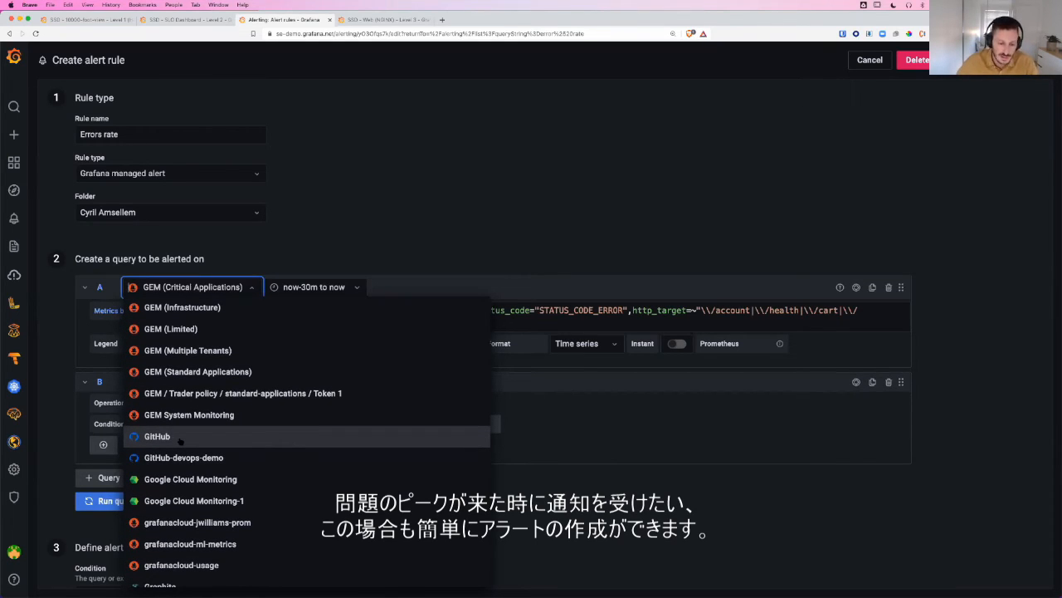
pyautogui.click(513, 194)
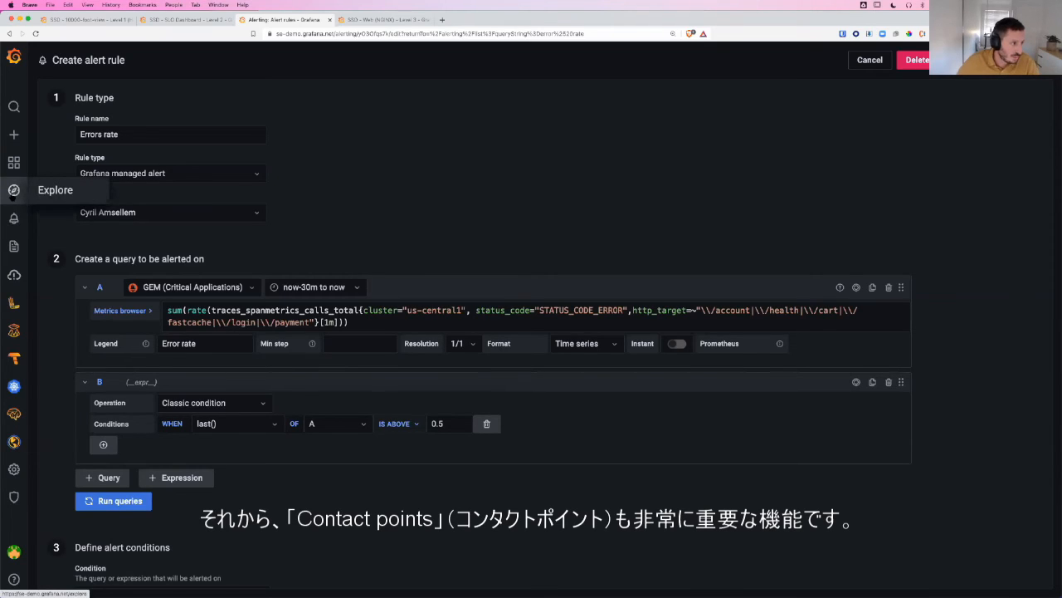
# Go to the alerting contact points and start creating a new contact point.
pyautogui.moveTo(14, 217)
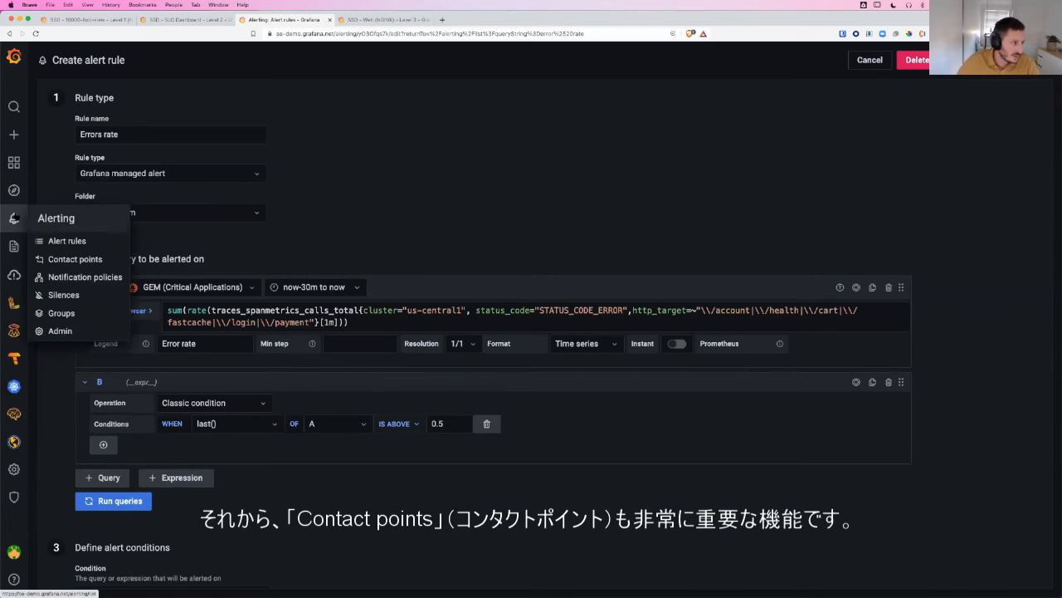
pyautogui.click(77, 259)
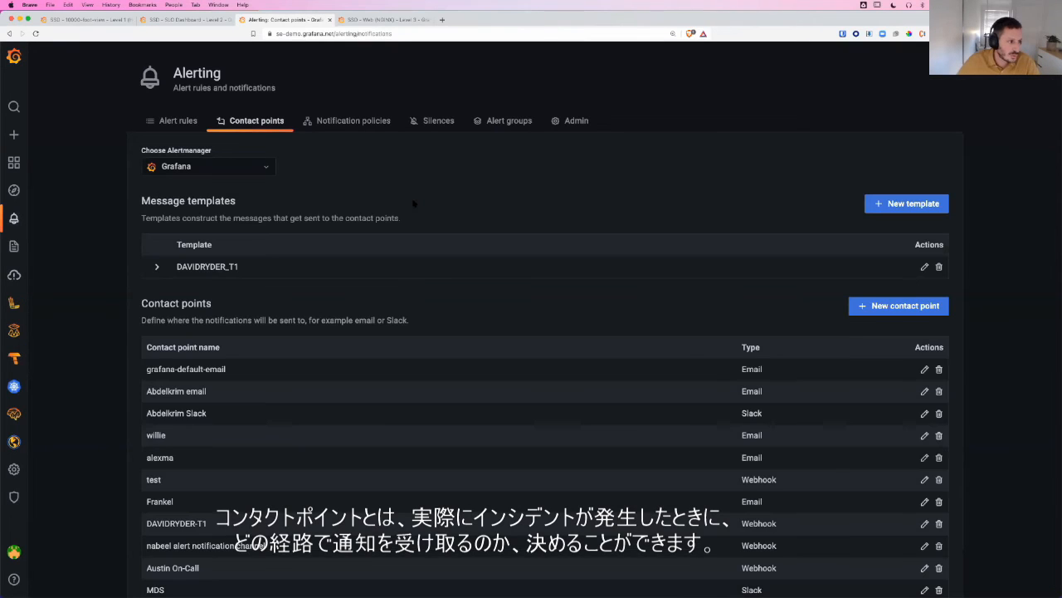
pyautogui.scroll(-5, 414, 203)
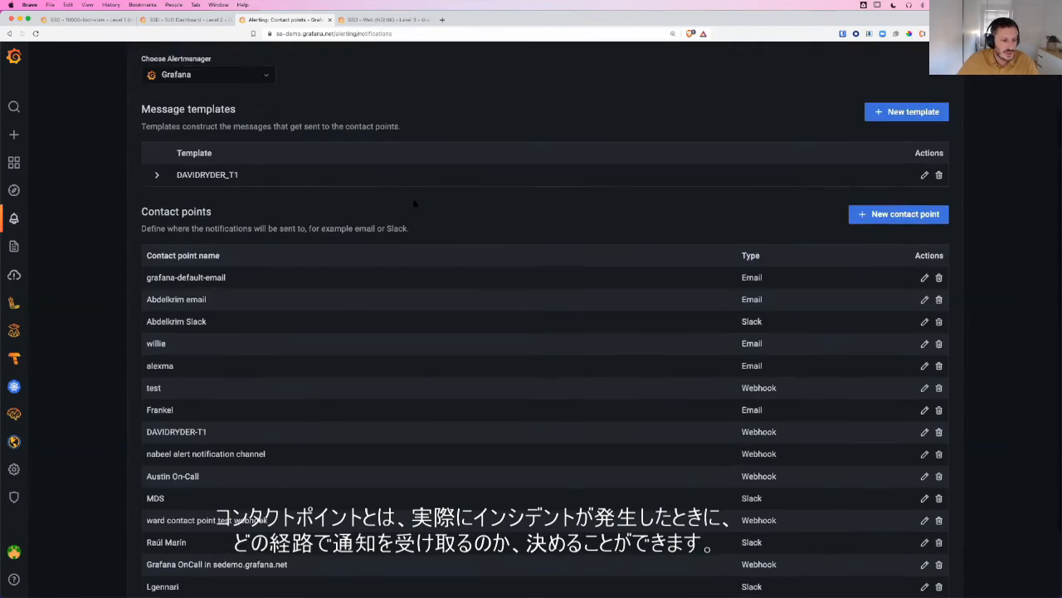
pyautogui.click(873, 130)
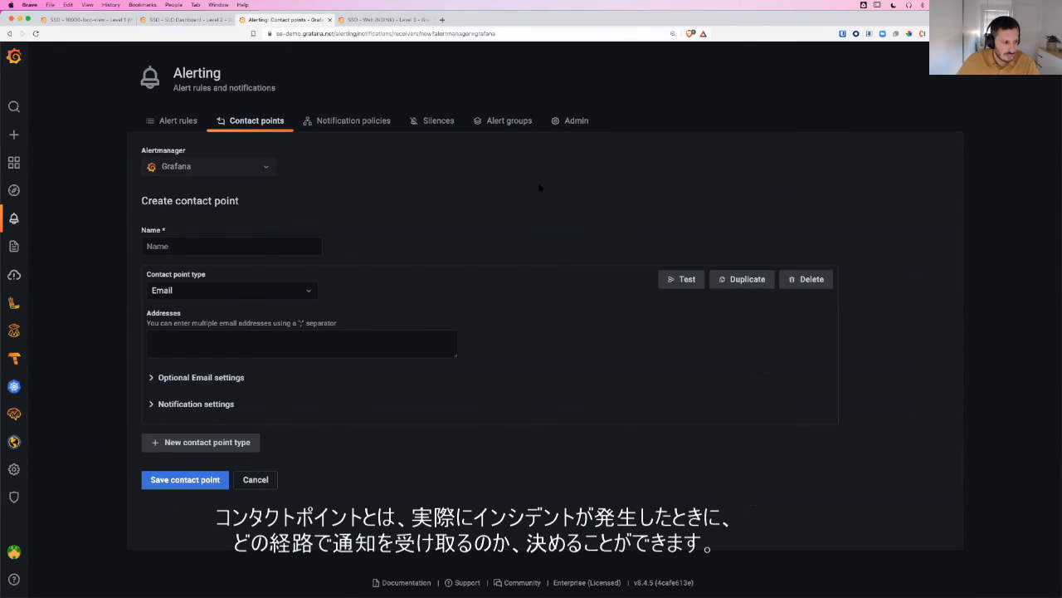
# Browse the contact point types available for notifications, such as Microsoft Teams, PagerDuty, Slack and Telegram.
pyautogui.click(254, 292)
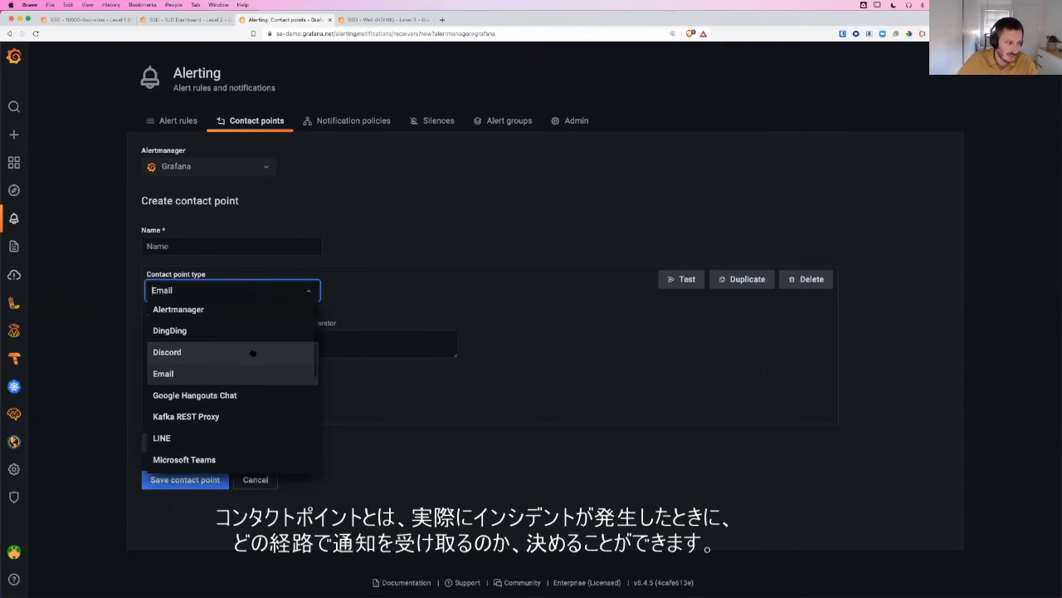
pyautogui.scroll(-3, 254, 352)
pyautogui.scroll(-2, 253, 353)
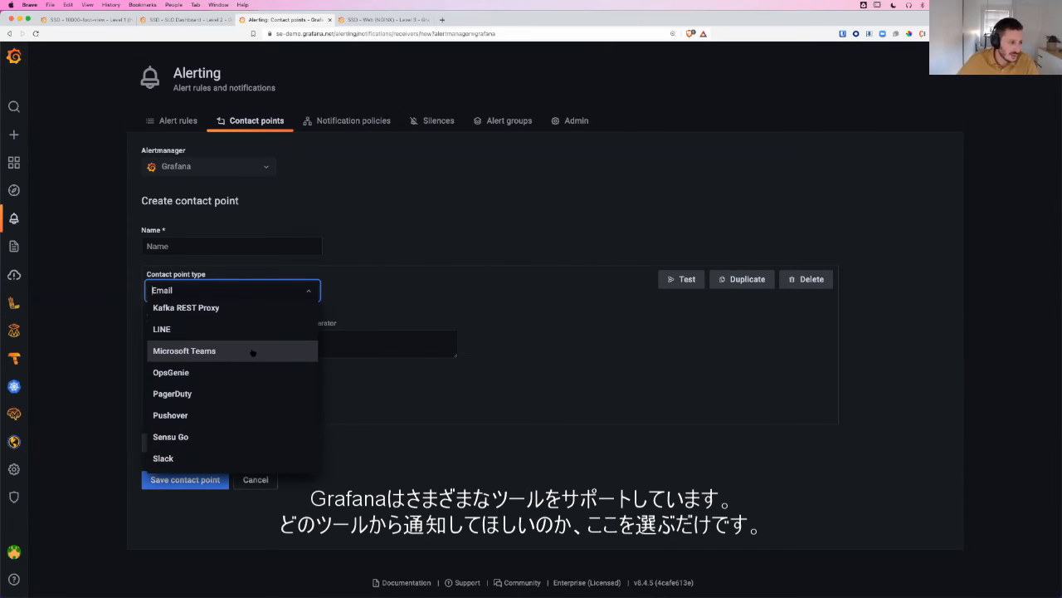
pyautogui.scroll(-1, 249, 372)
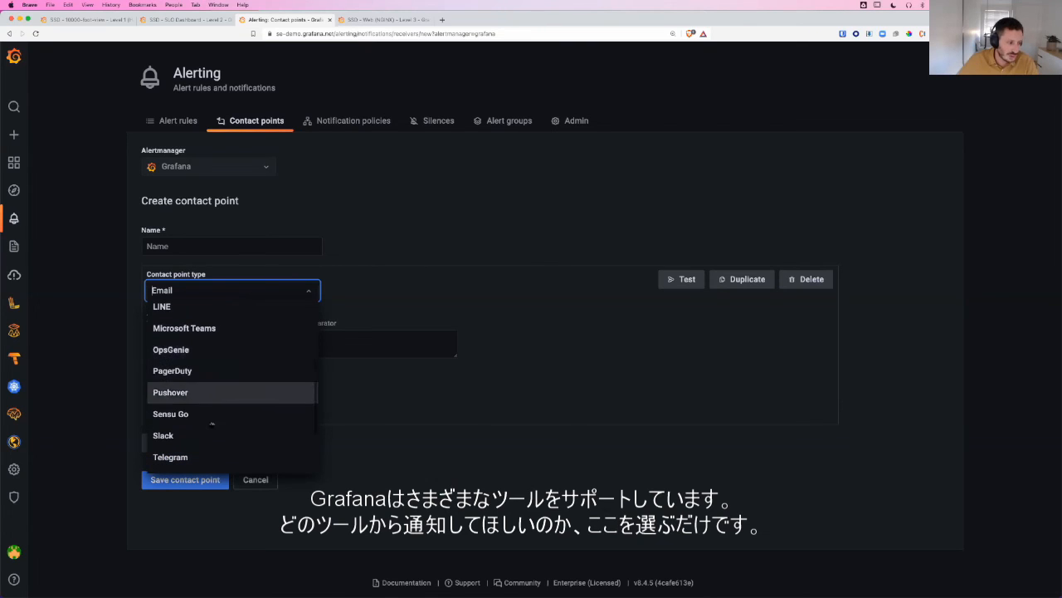